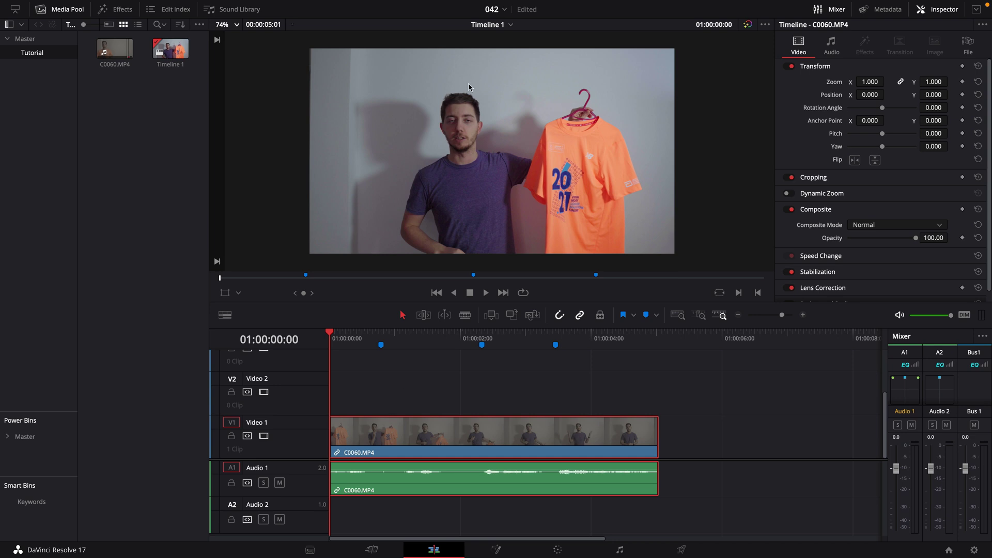
Move the playhead to Marker 3 (01:00:03:11) and bring the clip into the Color page
scroll(454, 103, "up", 5)
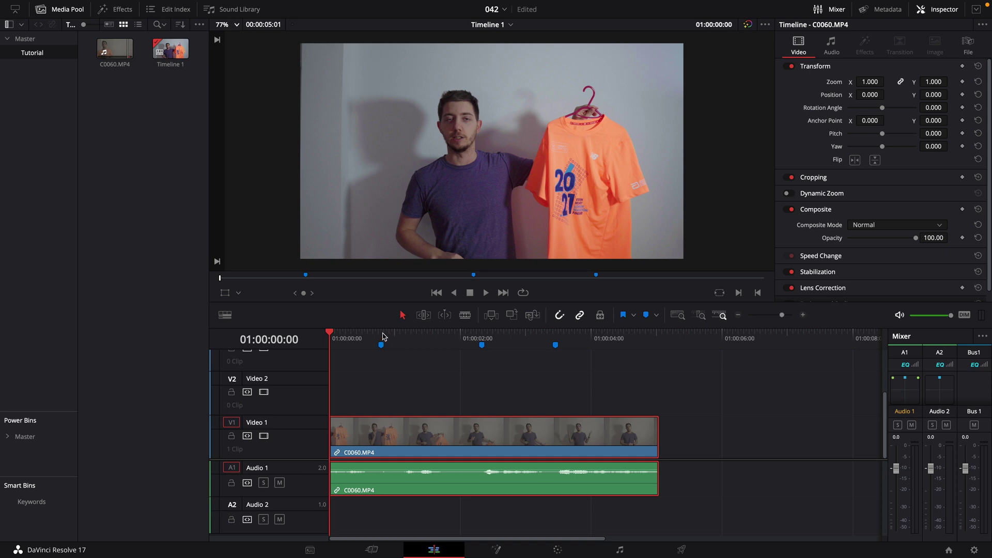
left_click(383, 337)
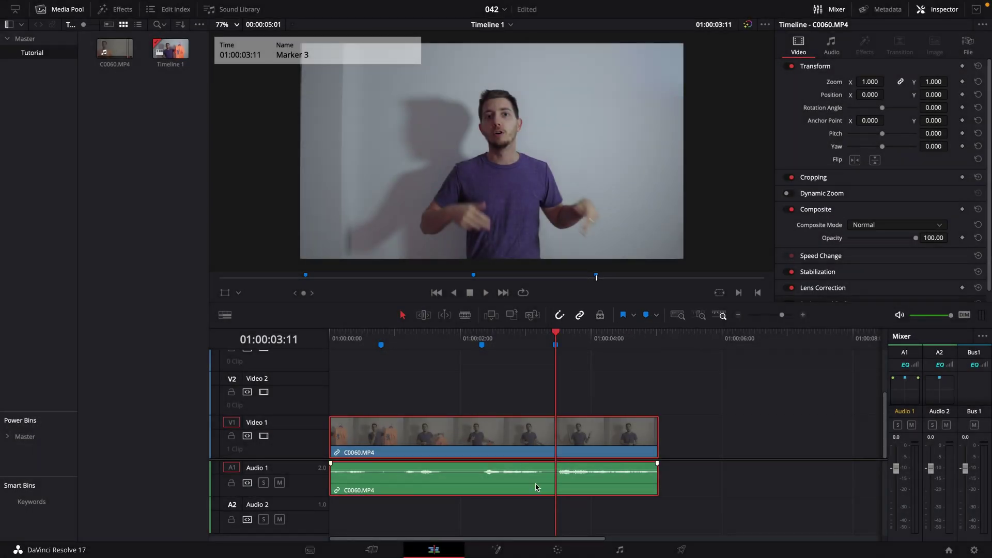
left_click(557, 550)
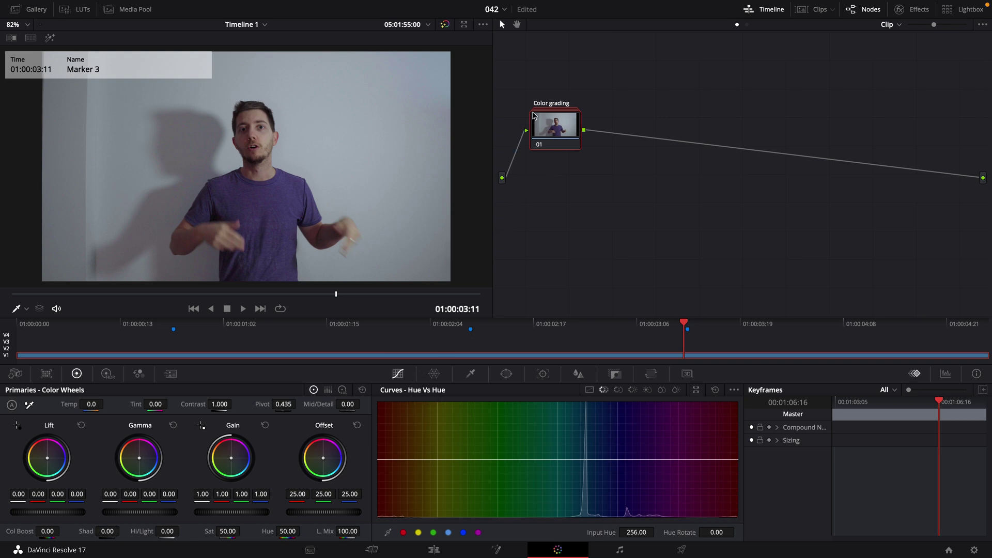
Compare with the grade bypassed, add serial node 02 after 'Color grading', then return to Marker 1
left_click(444, 25)
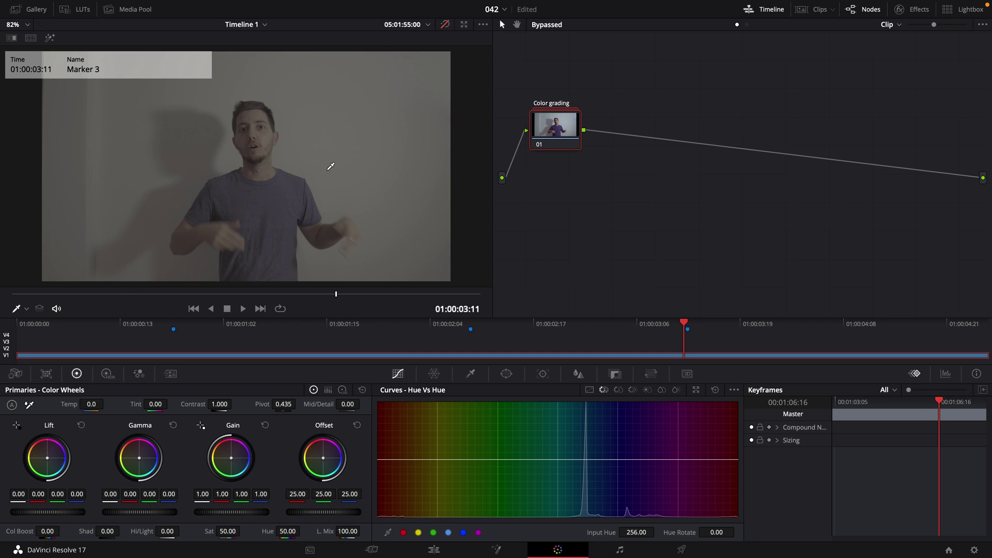
left_click(445, 25)
right_click(567, 136)
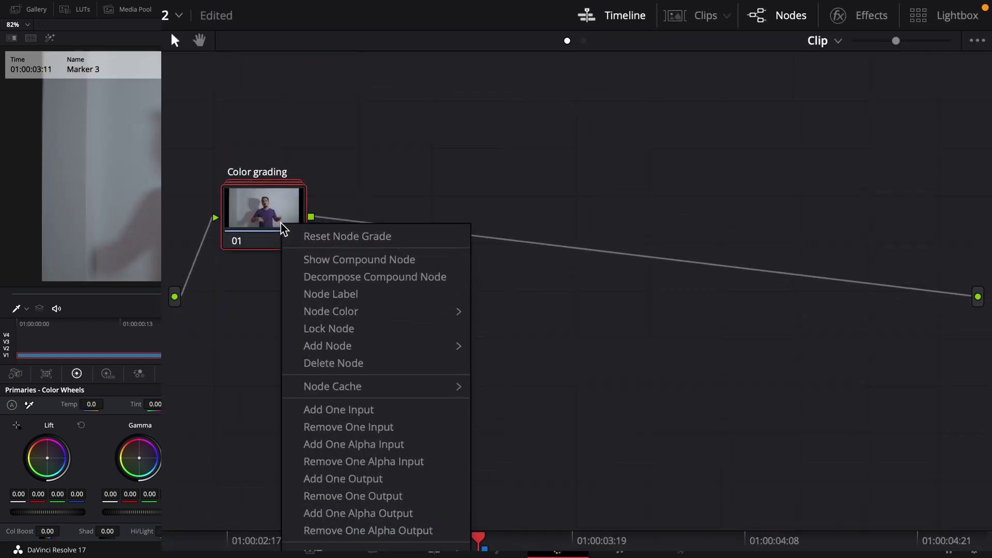
mouse_move(385, 350)
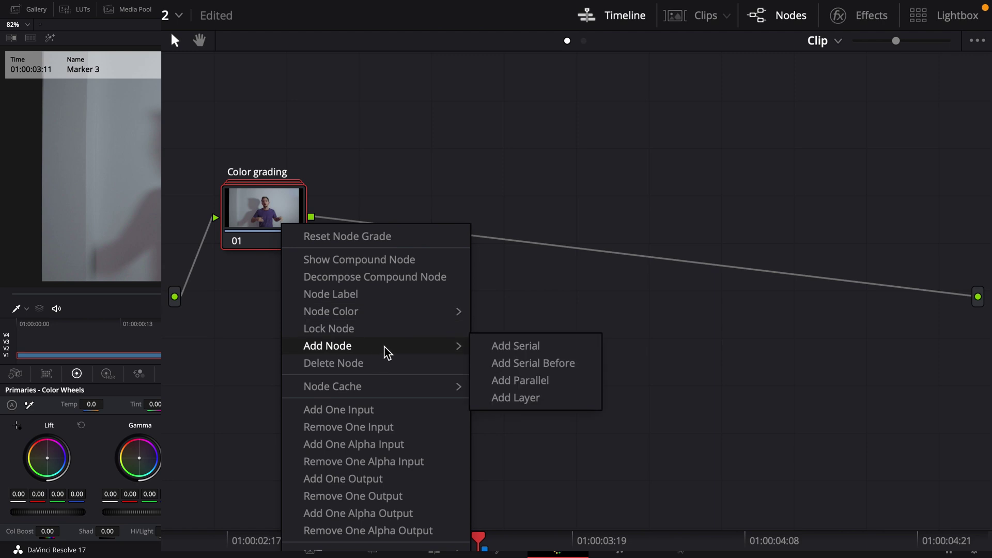
left_click(509, 347)
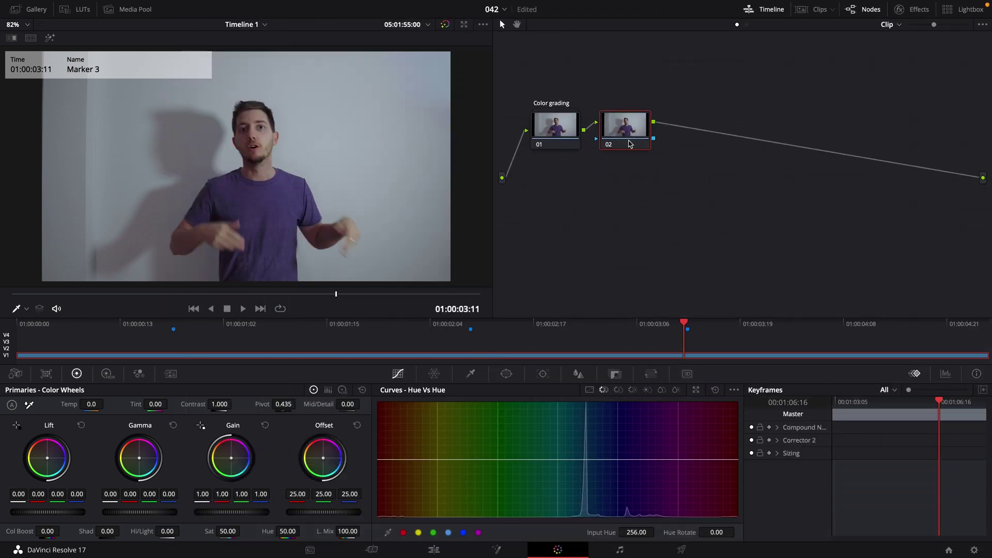
key("shift+Up")
key("shift+Up")
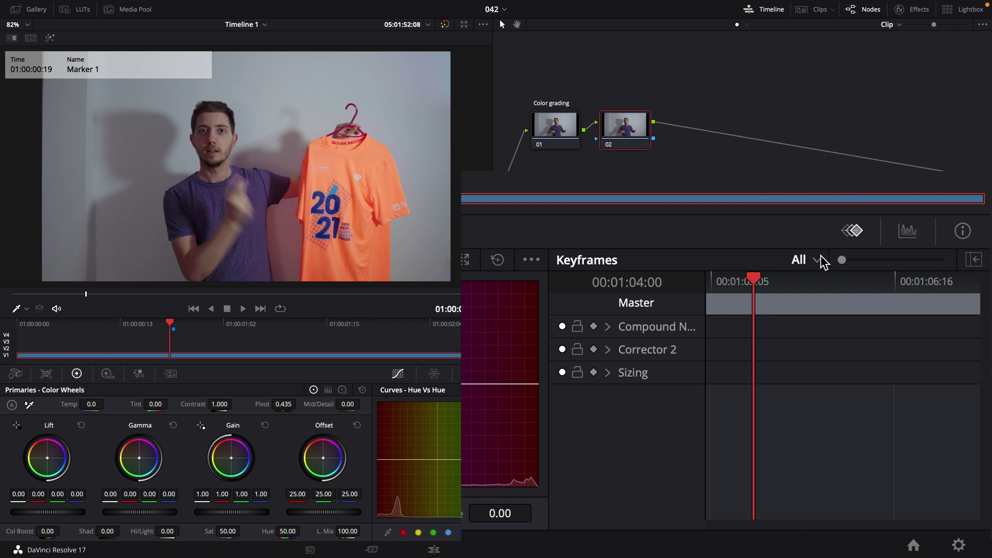
left_click(907, 230)
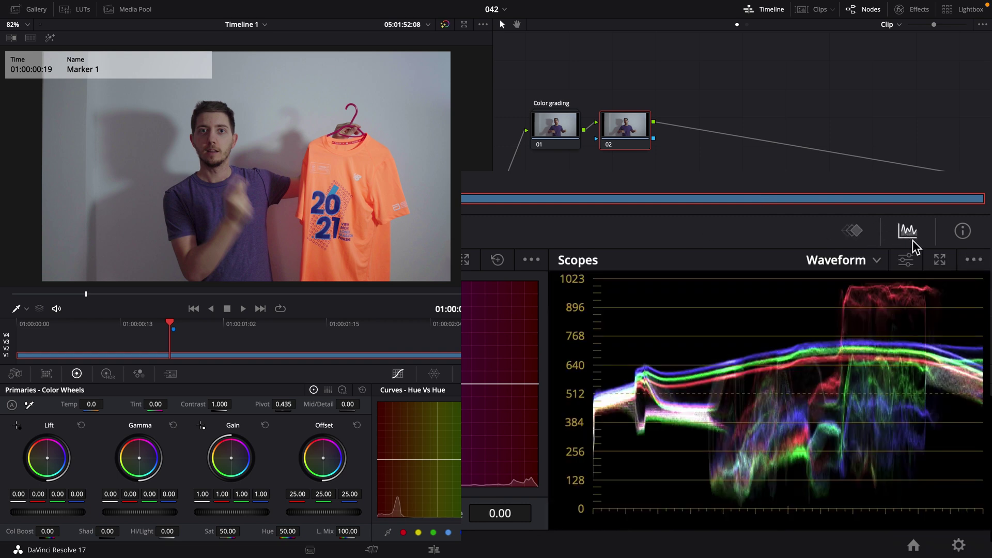
left_click(862, 260)
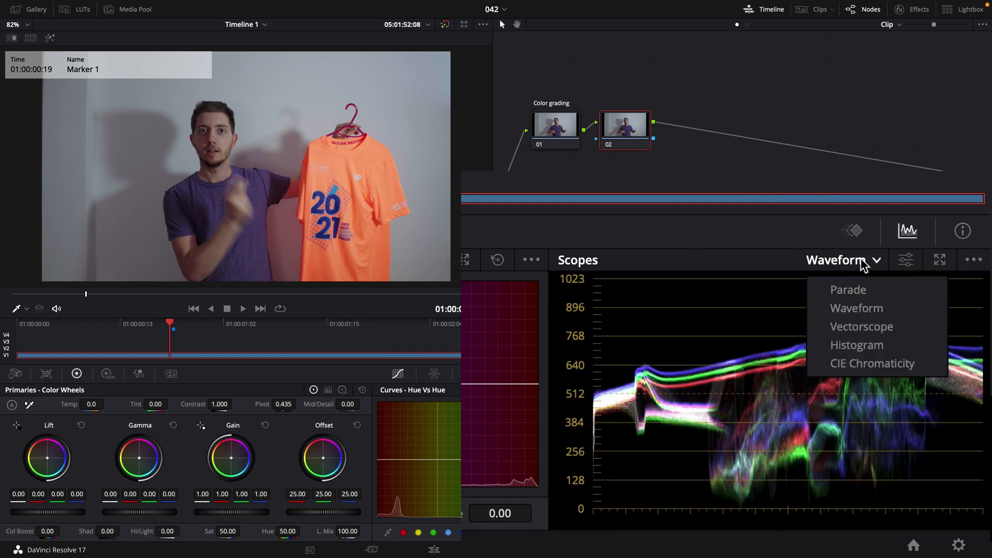
left_click(873, 327)
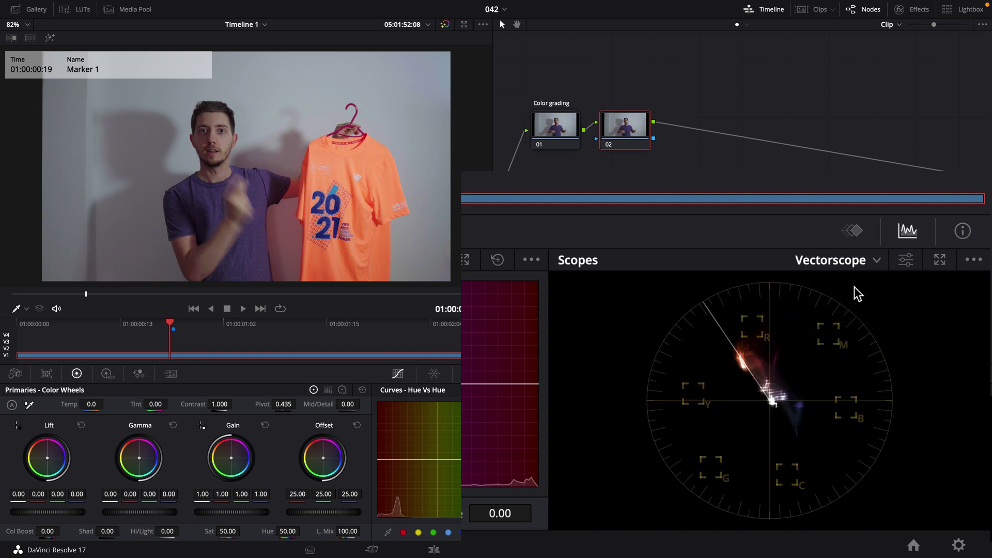
left_click(856, 232)
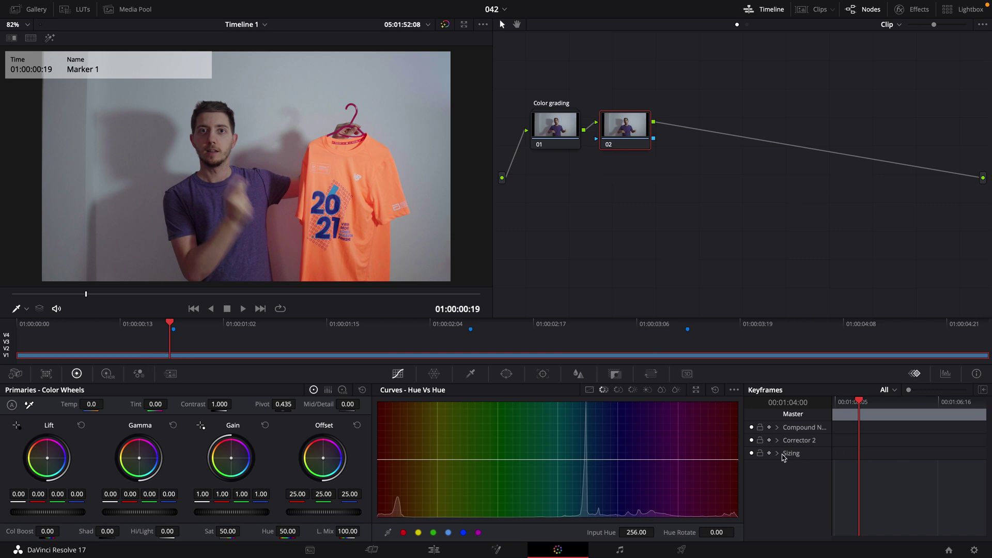
key("Left")
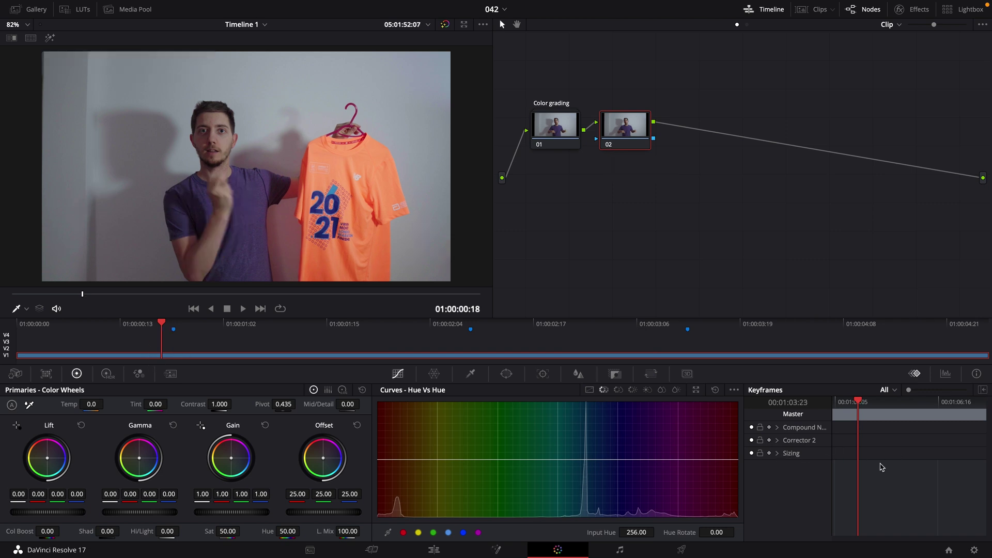
Add a static keyframe, enable Corrector 2 auto-keyframing, and rotate hue 109.60 toward purple at the marker
right_click(860, 440)
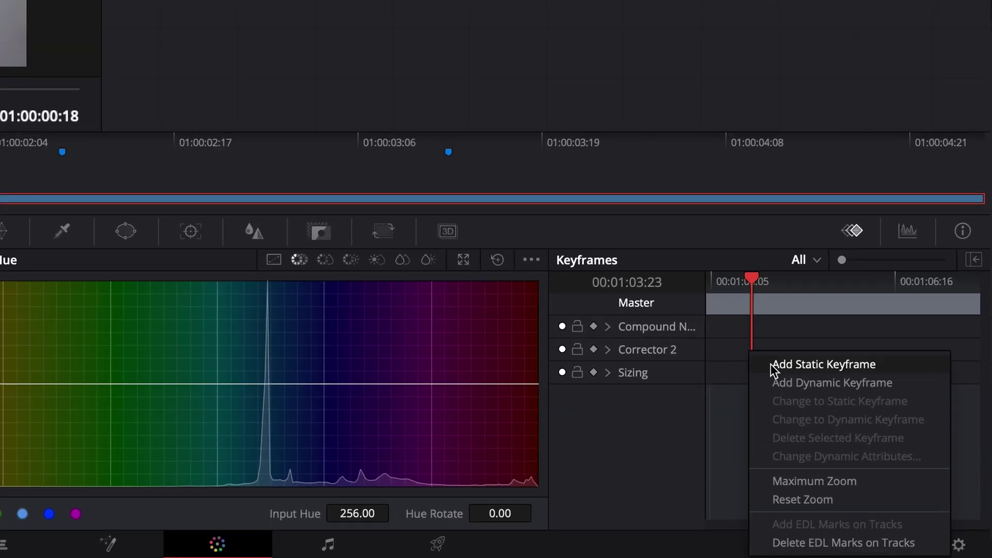
left_click(773, 365)
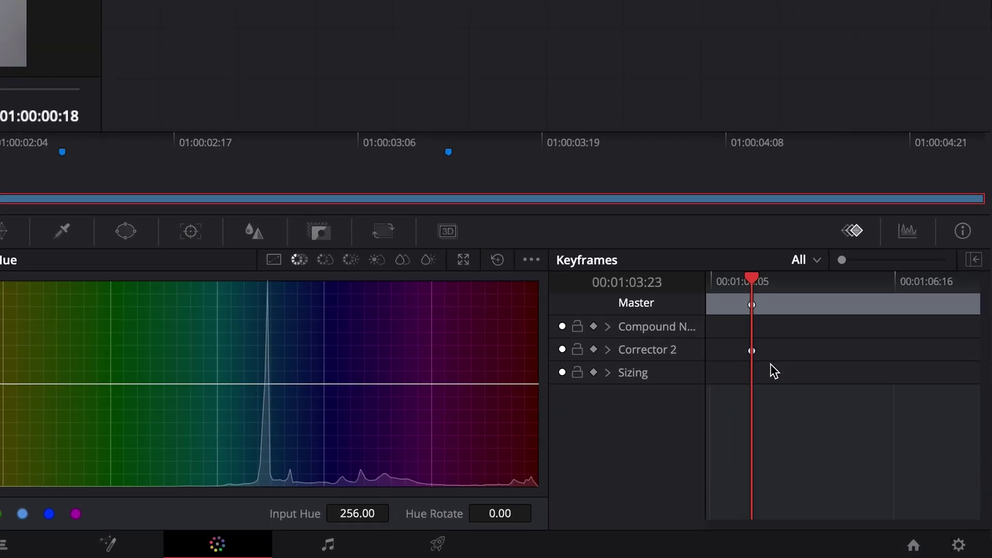
left_click(593, 350)
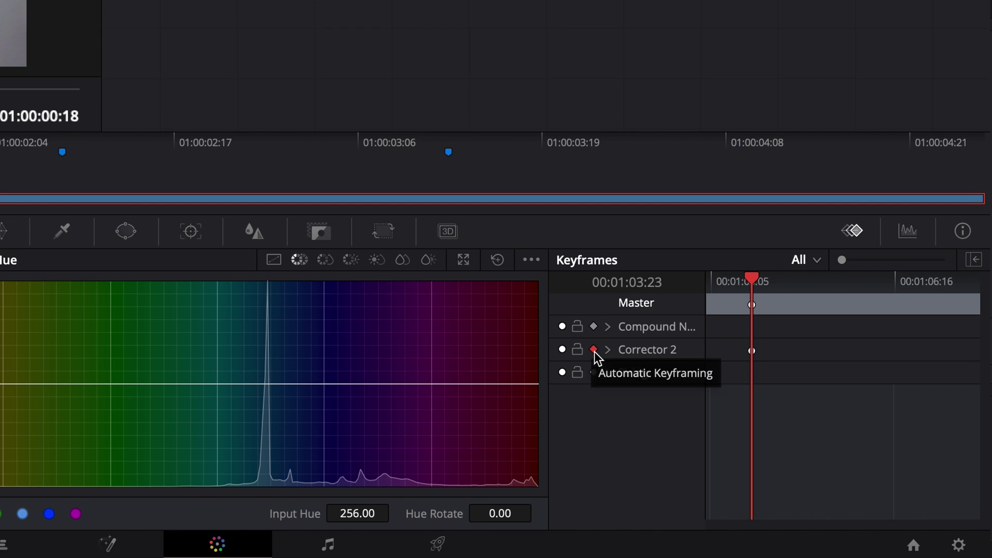
key("Right")
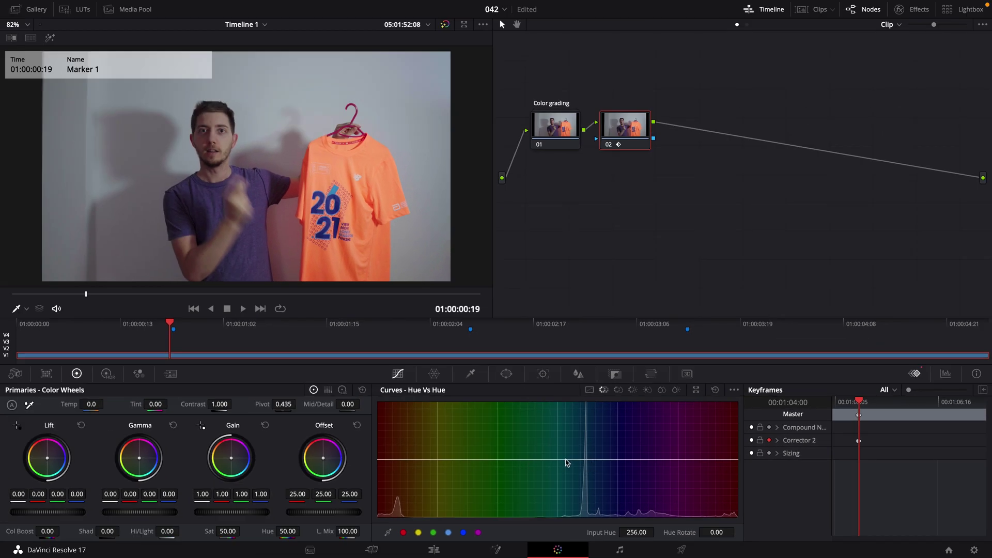
left_click_drag(566, 460, 570, 425)
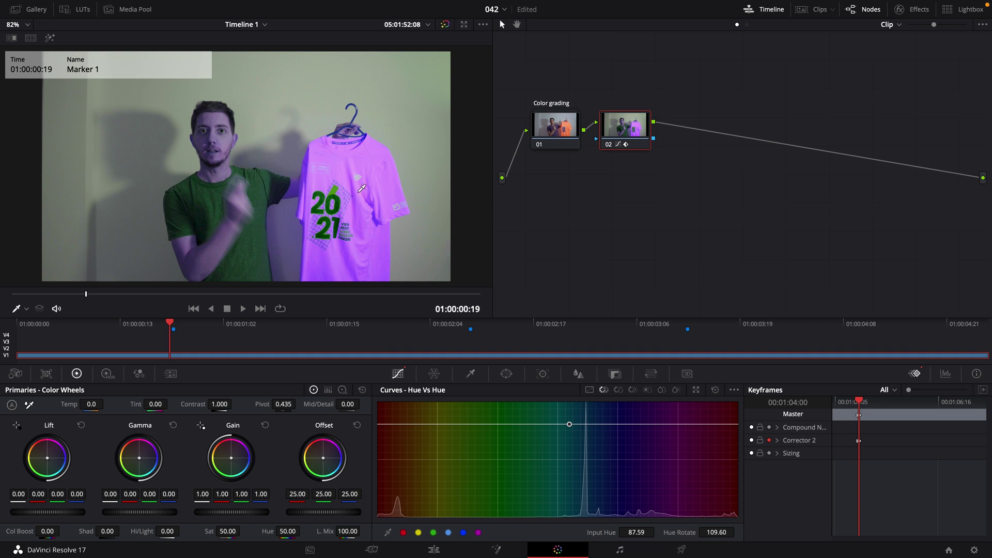
Sample the shirt with the HSL qualifier (hue center 34.1, width 6.5) and show the Highlight matte
left_click(470, 375)
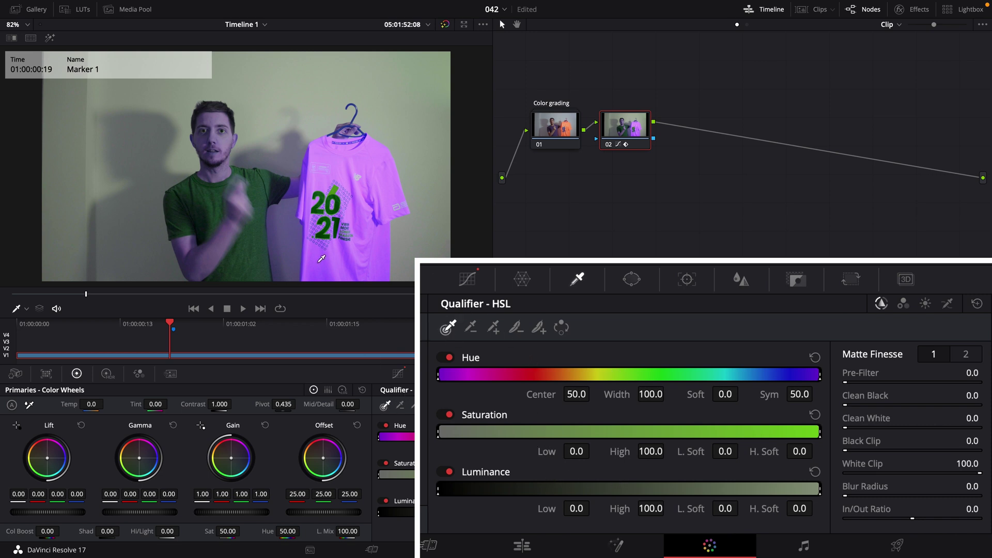
mouse_move(340, 273)
left_mouse_down()
mouse_move(373, 234)
mouse_move(380, 172)
left_mouse_up()
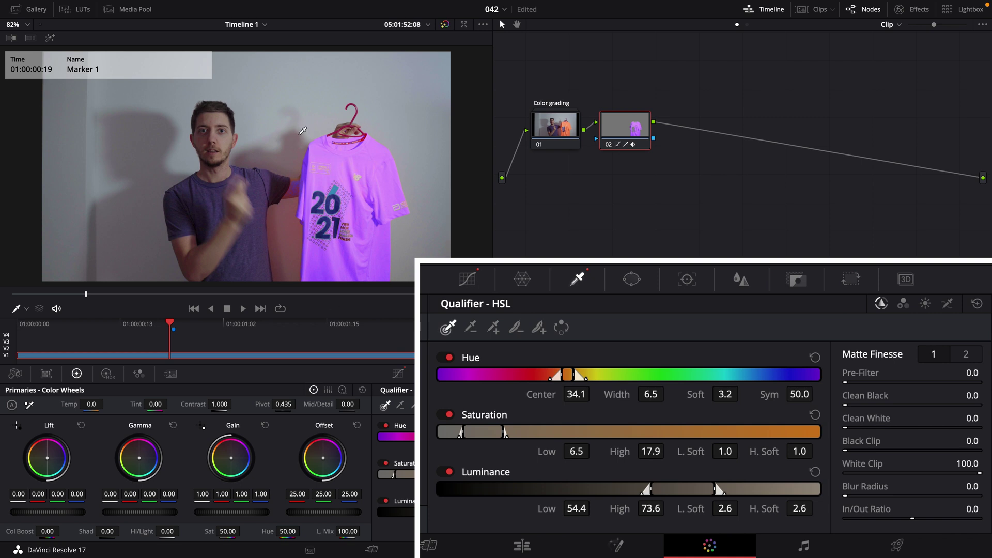
left_click(49, 38)
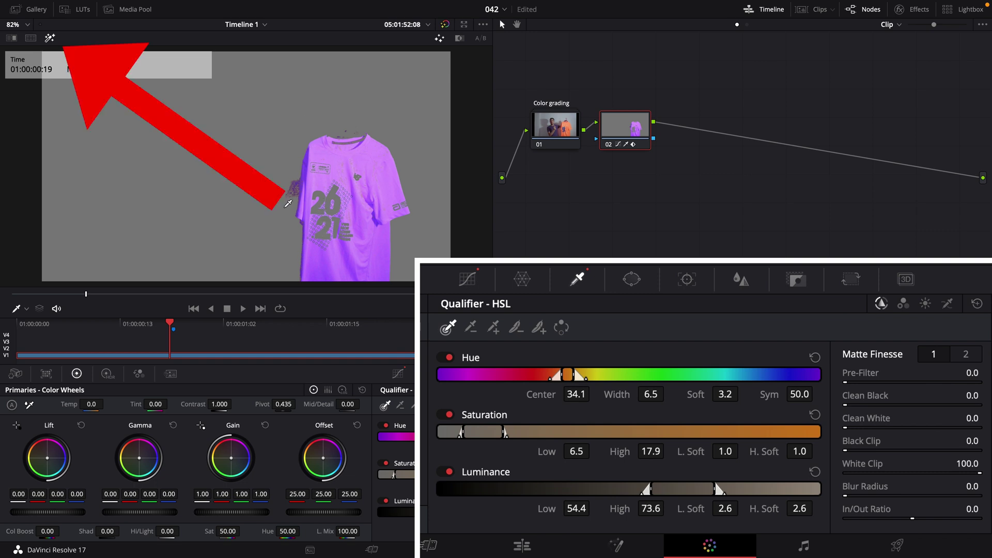
Resample the shirt with the qualifier picker and use Picker Add to include the missed shirt areas
left_click(343, 165)
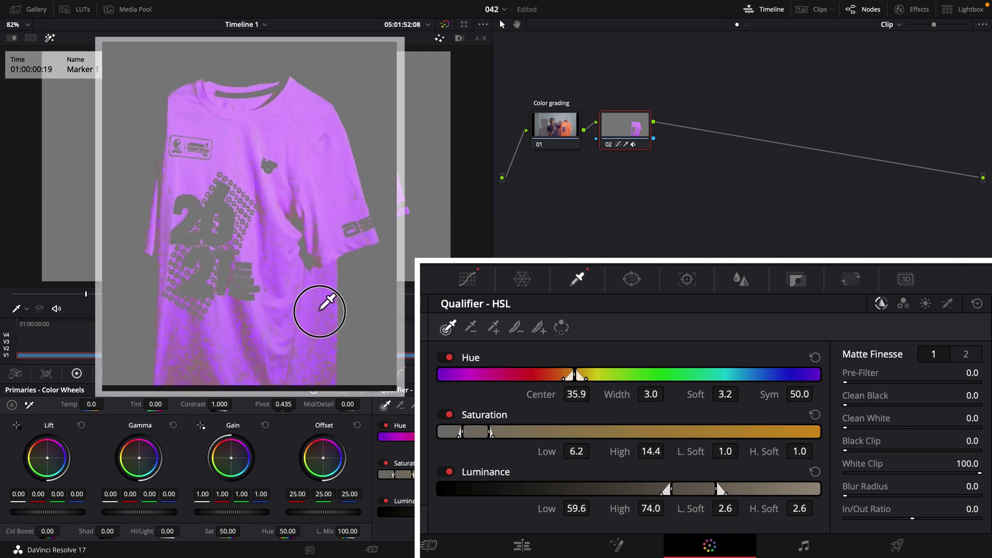
mouse_move(320, 310)
left_mouse_down()
mouse_move(303, 166)
mouse_move(246, 130)
mouse_move(220, 161)
left_mouse_up()
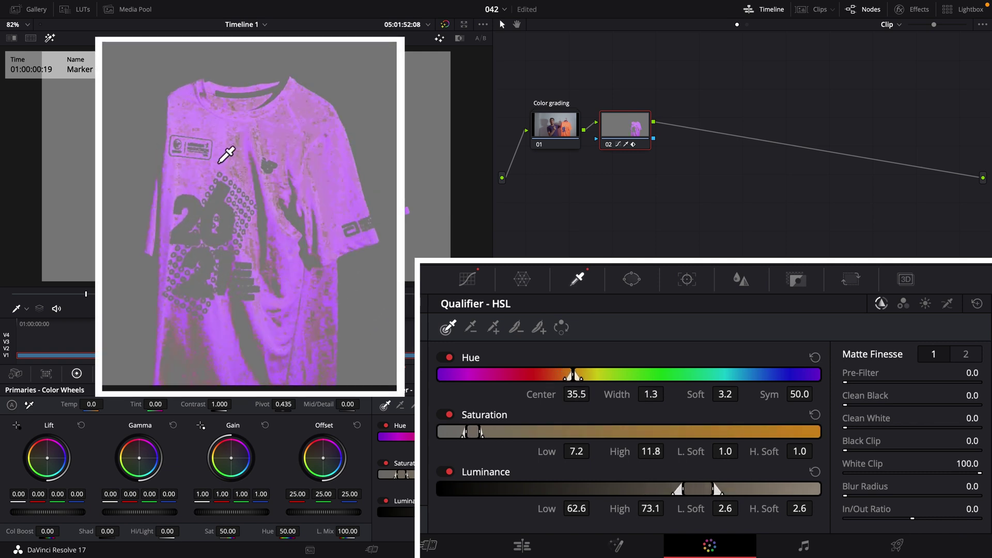
mouse_move(306, 361)
left_mouse_down()
mouse_move(179, 368)
mouse_move(208, 358)
left_mouse_up()
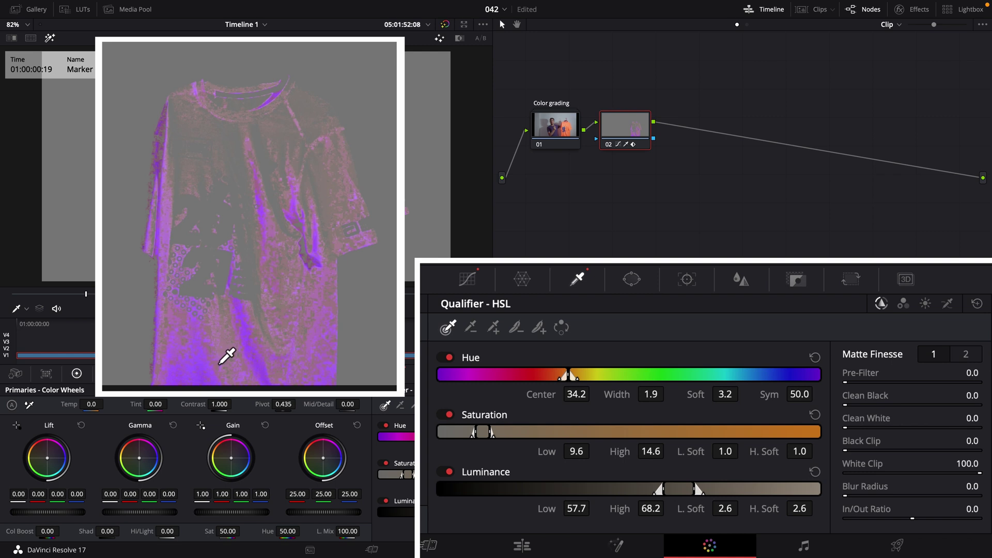
left_click(494, 328)
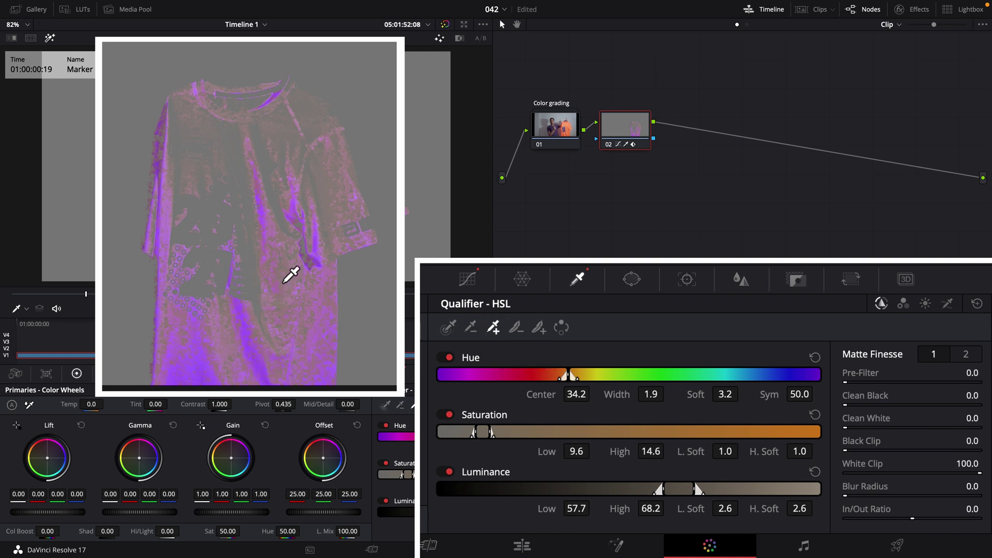
mouse_move(284, 282)
left_mouse_down()
mouse_move(302, 140)
mouse_move(223, 132)
mouse_move(223, 101)
mouse_move(284, 110)
mouse_move(315, 162)
mouse_move(327, 221)
mouse_move(302, 252)
mouse_move(302, 273)
mouse_move(204, 352)
left_mouse_up()
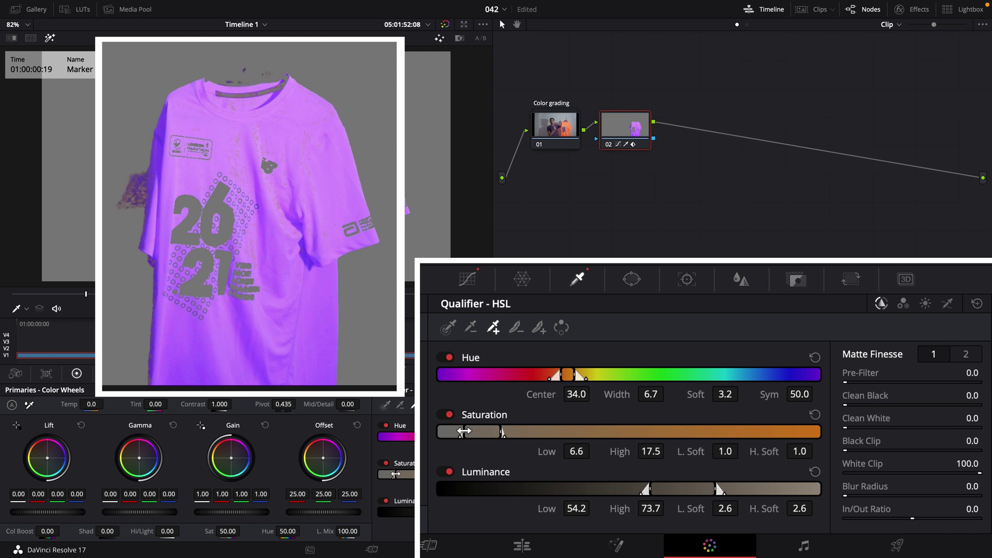
Set saturation range 8.4–17.7, Clean Black 9.4 and Clean White 19.8, then turn Highlight off
left_click(463, 430)
left_click_drag(463, 430, 469, 431)
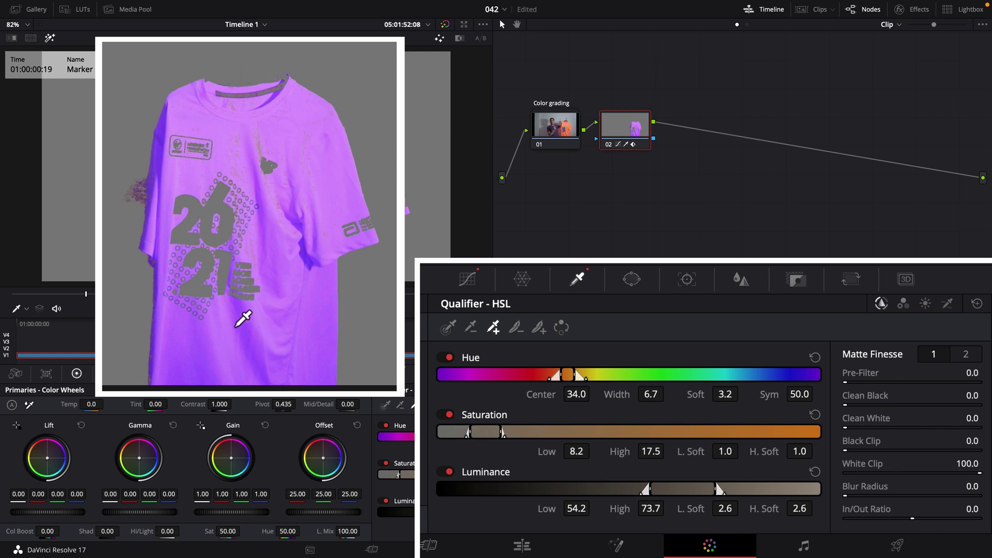
left_click_drag(850, 426, 905, 410)
left_click_drag(471, 430, 482, 434)
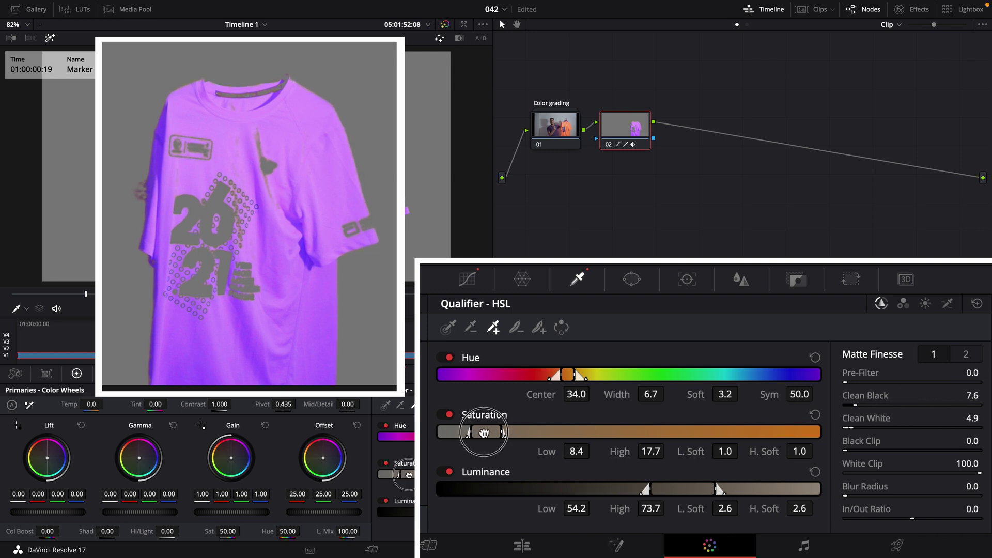
left_click_drag(852, 427, 863, 406)
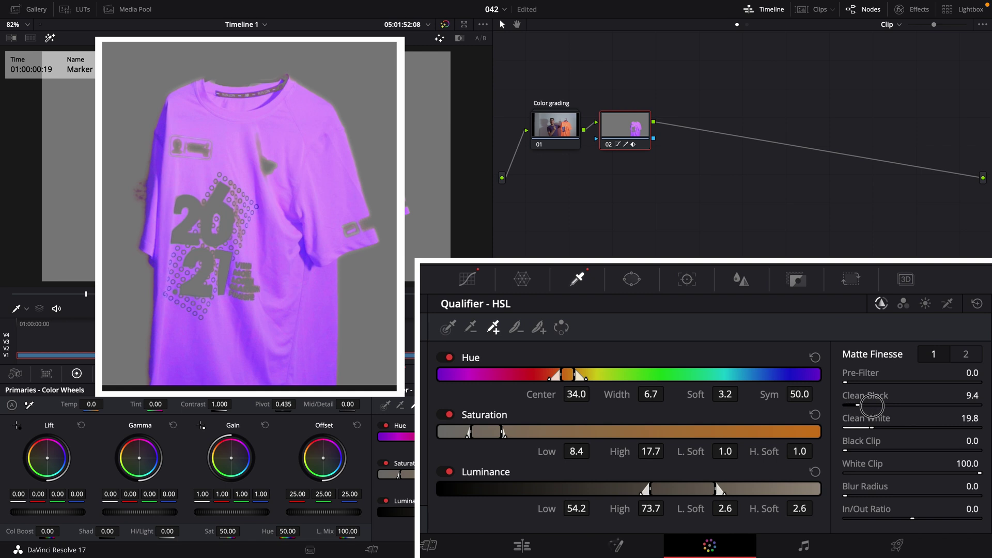
left_click(50, 40)
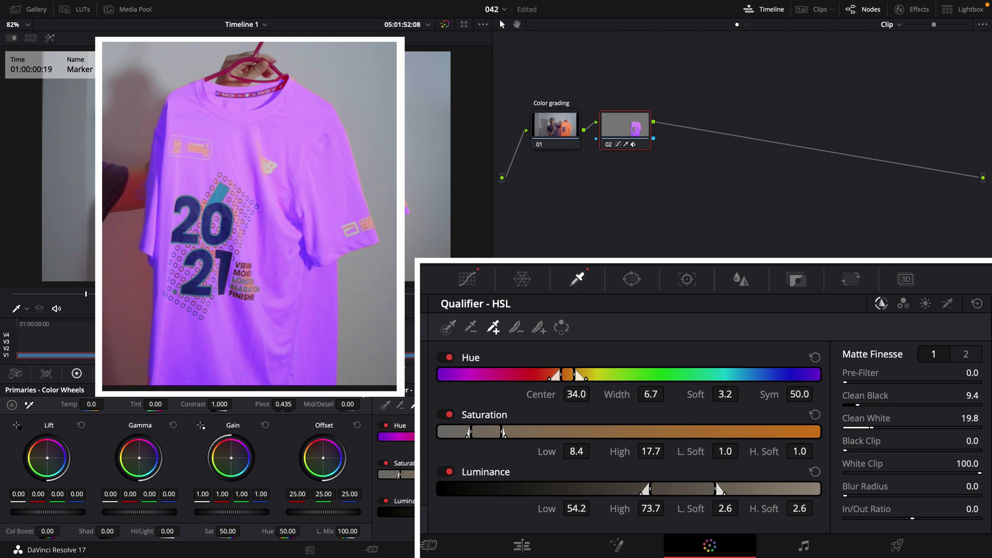
Rotate the shirt hue to green (-87.20), nudge the qualifier's Hue Center, and check 01:00:00:05 stays orange
left_click(466, 279)
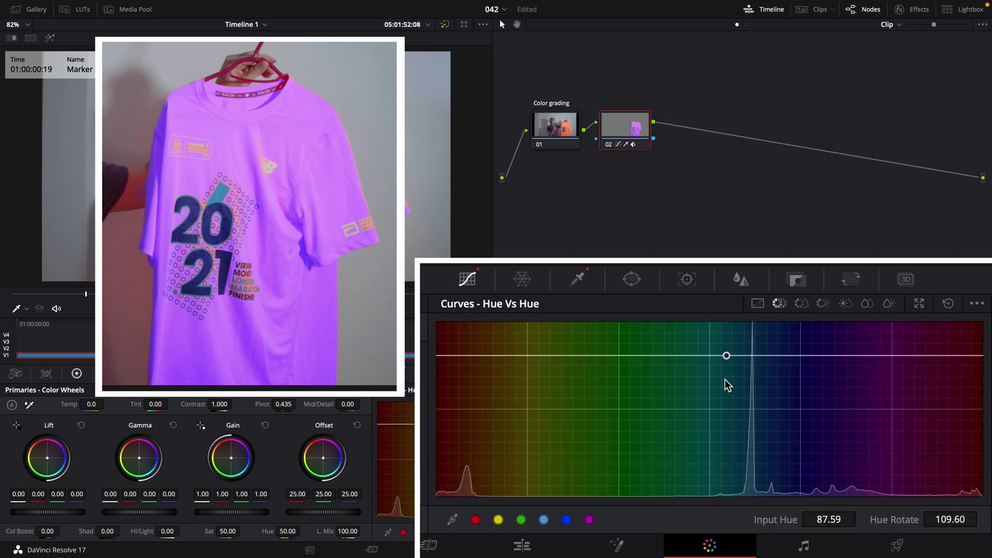
left_click_drag(726, 355, 740, 459)
left_click(578, 277)
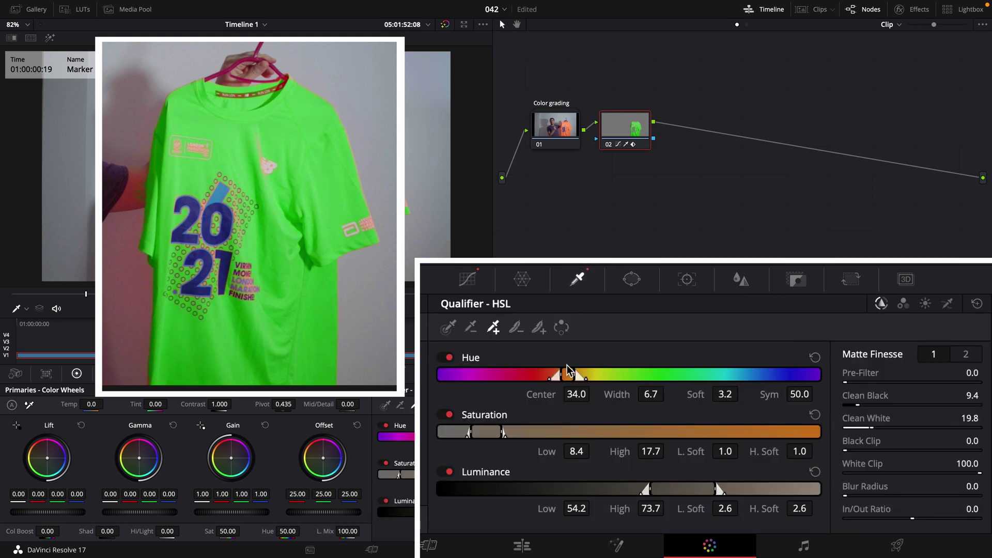
left_click_drag(566, 375, 566, 376)
left_click_drag(566, 376, 569, 376)
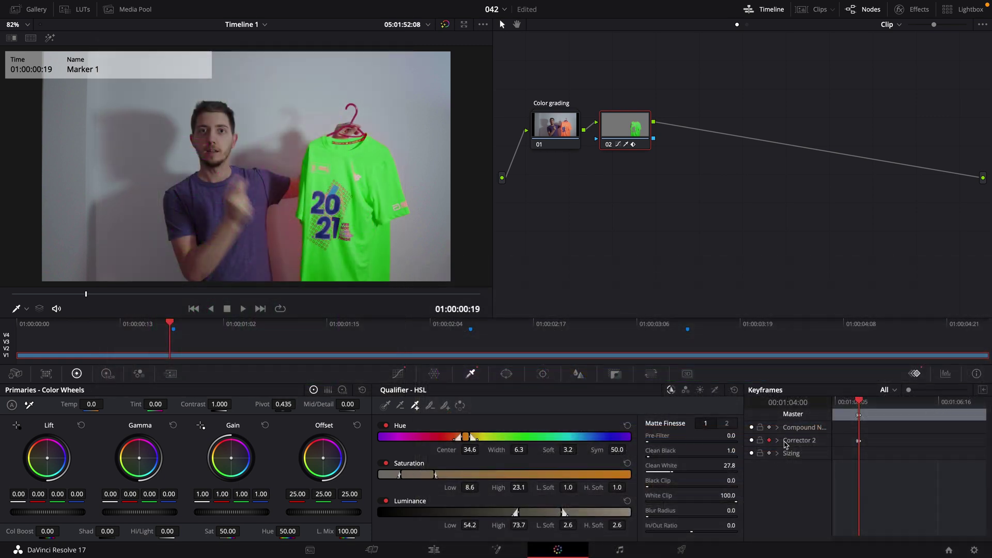
left_click(843, 404)
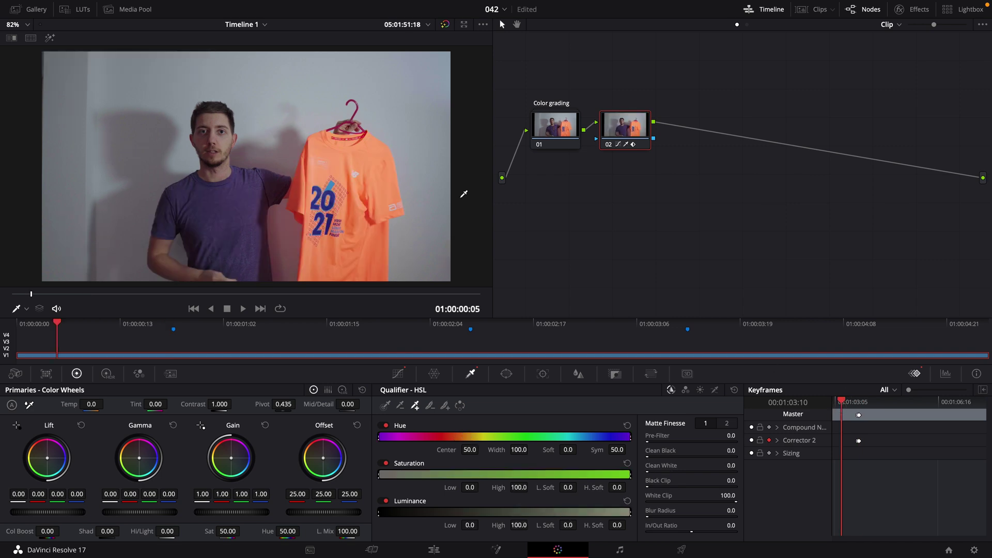
Scrub the keyframe ruler to preview orange turning green, then go to Marker 2 (01:00:02:08)
left_click_drag(847, 404, 883, 404)
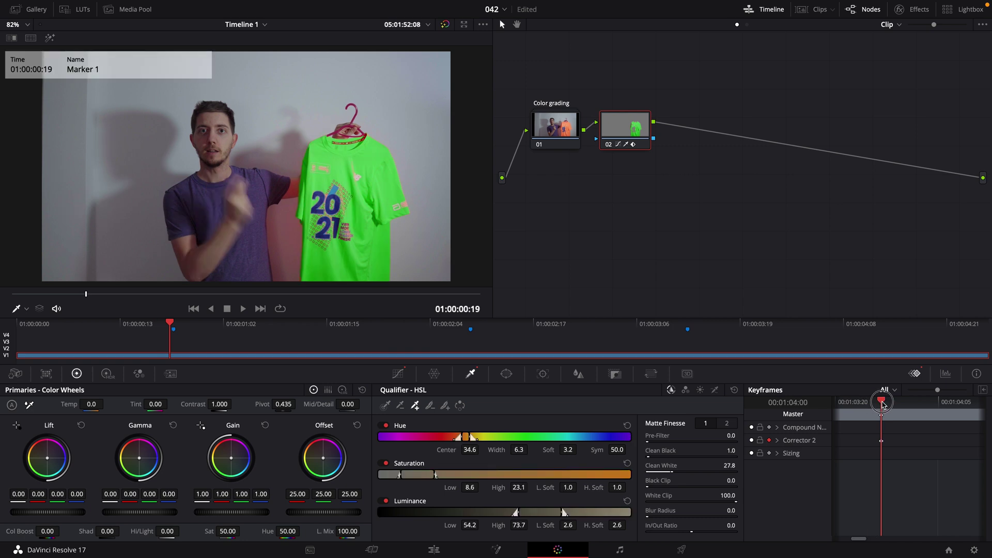
left_click(470, 333)
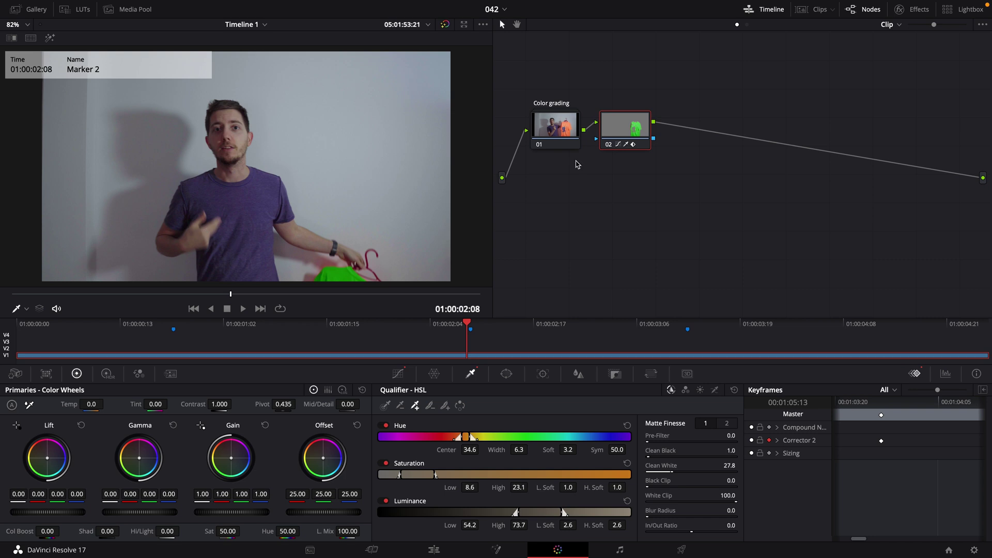
Add a trial serial node 03 after node 02, then delete it
right_click(632, 129)
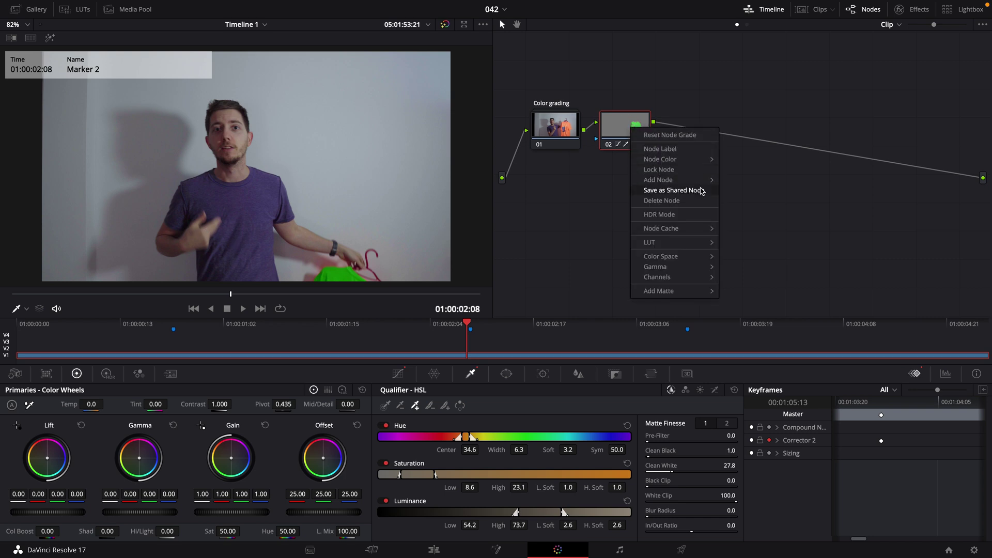
mouse_move(706, 182)
left_click(743, 180)
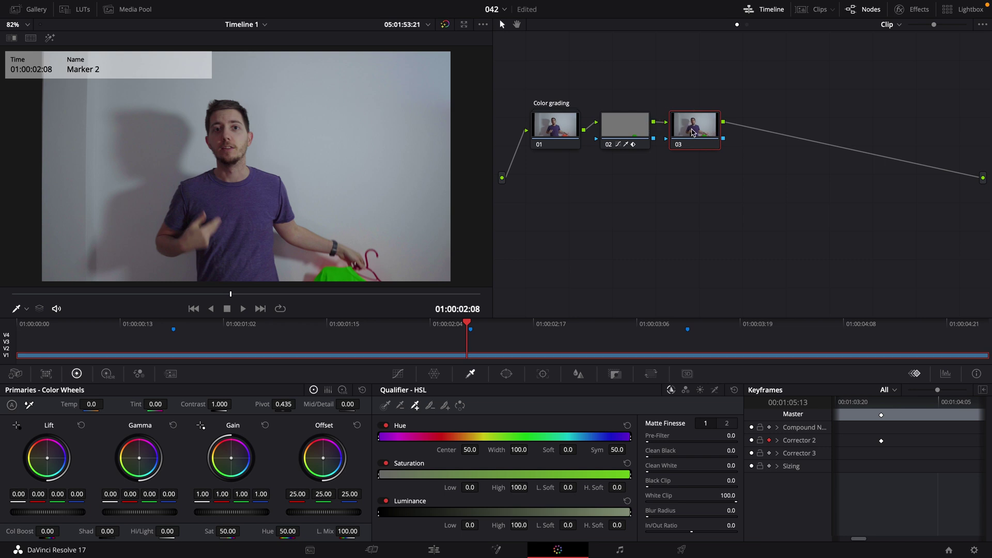
left_click(693, 132)
key("Delete")
Add parallel node 03 beside node 02, both feeding a Parallel Mixer
right_click(629, 130)
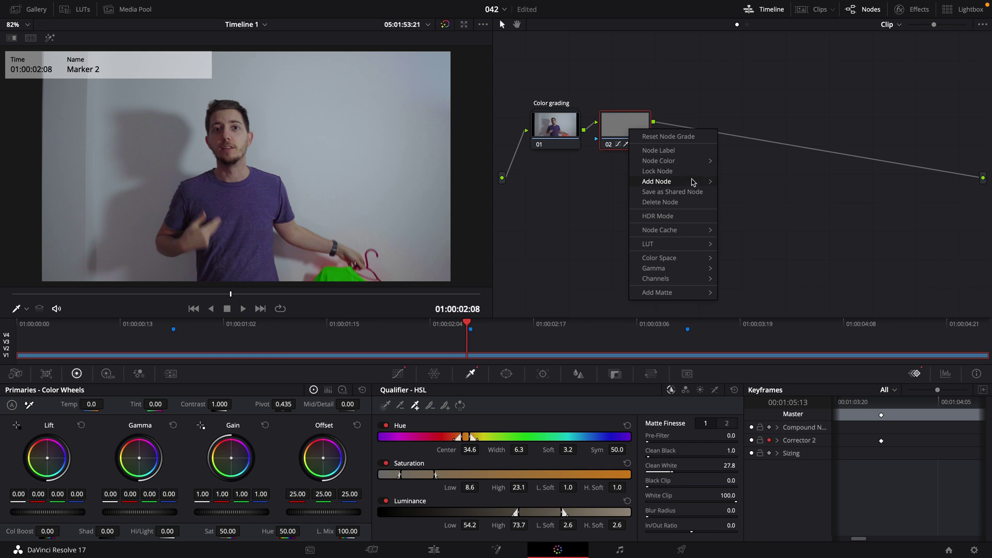
mouse_move(695, 182)
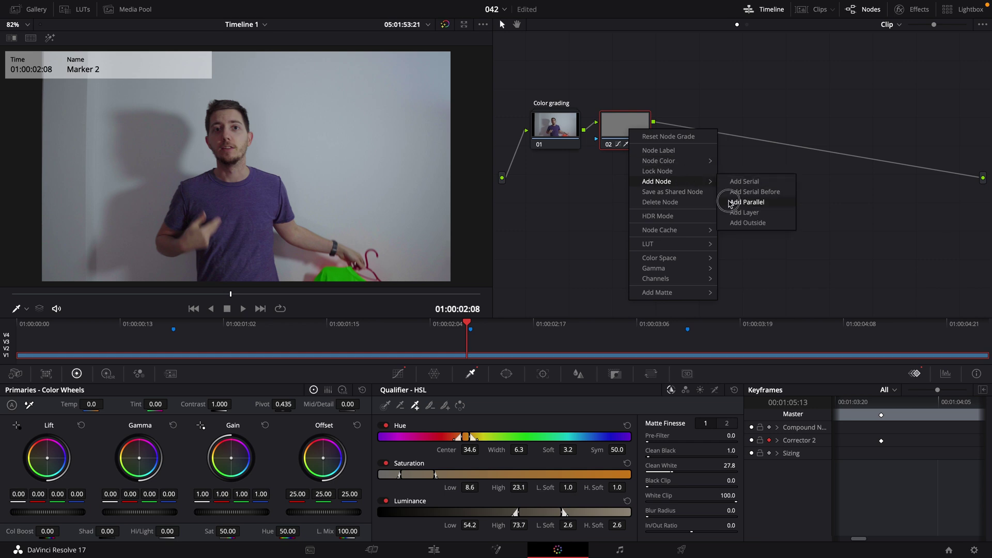
left_click(746, 202)
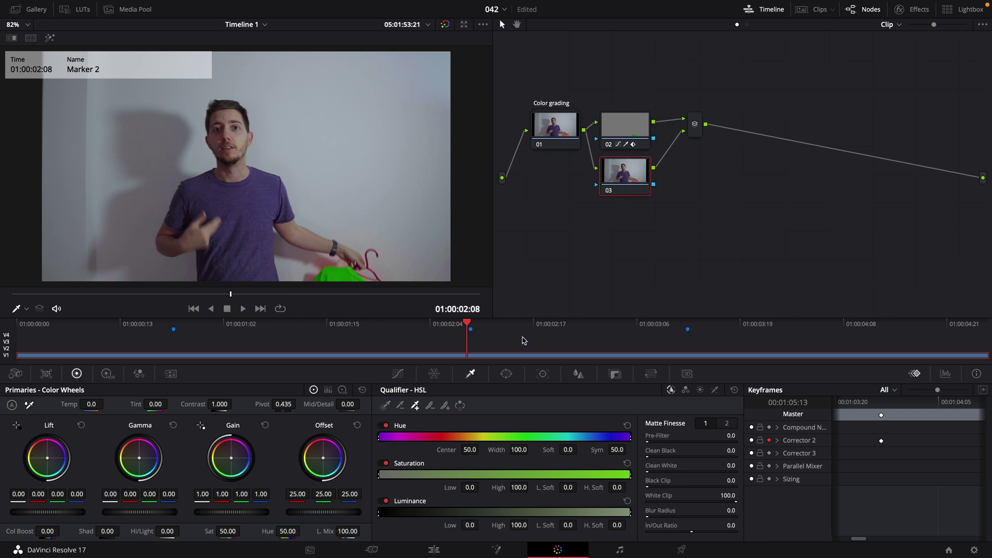
Test a Hue vs Hue rotation on node 03, reset the curve flat, and enable Corrector 3 keyframing
left_click(397, 374)
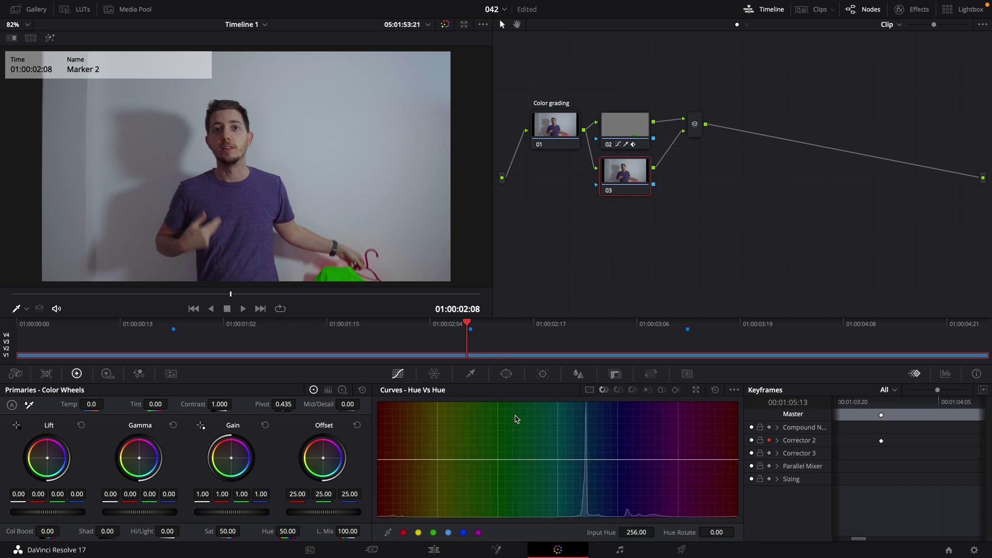
left_click_drag(543, 460, 548, 419)
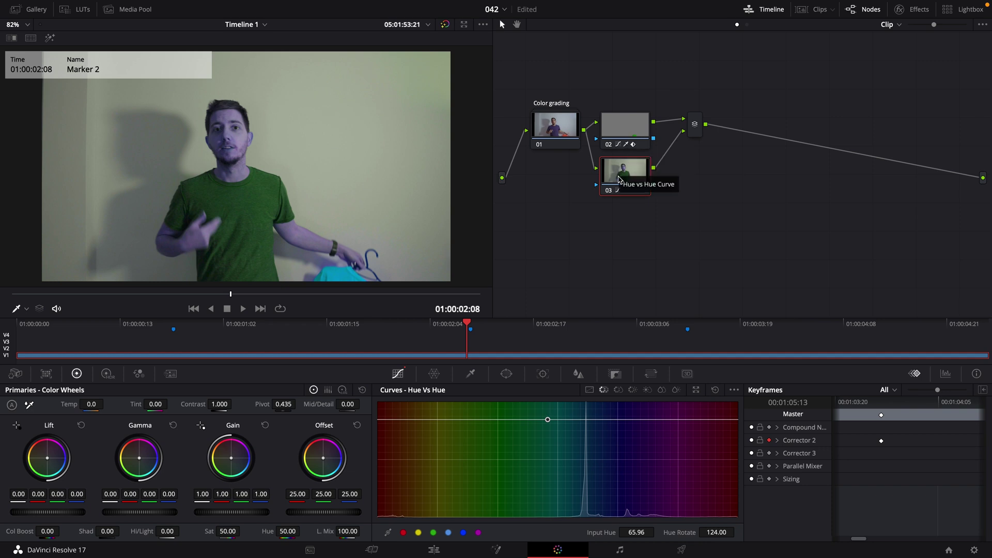
left_click(715, 390)
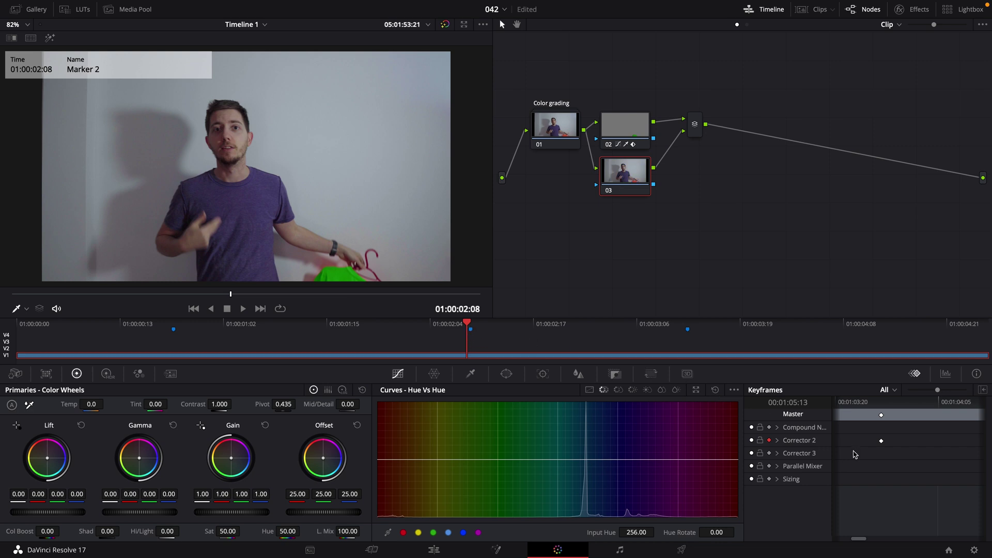
left_click(768, 453)
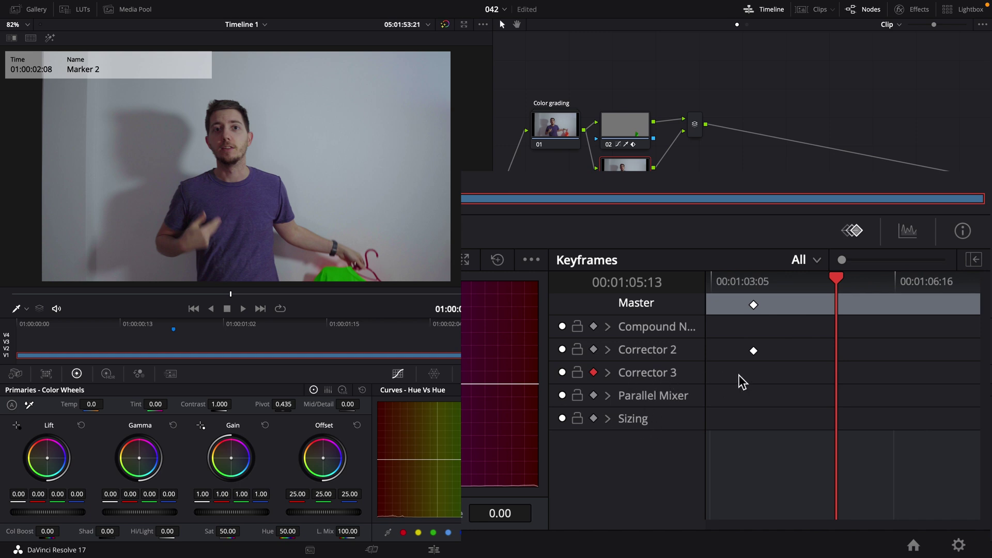
Add Corrector 3 dynamic keyframes at Marker 2 and near 01:00:03:00, then show node 03's qualifier
right_click(832, 380)
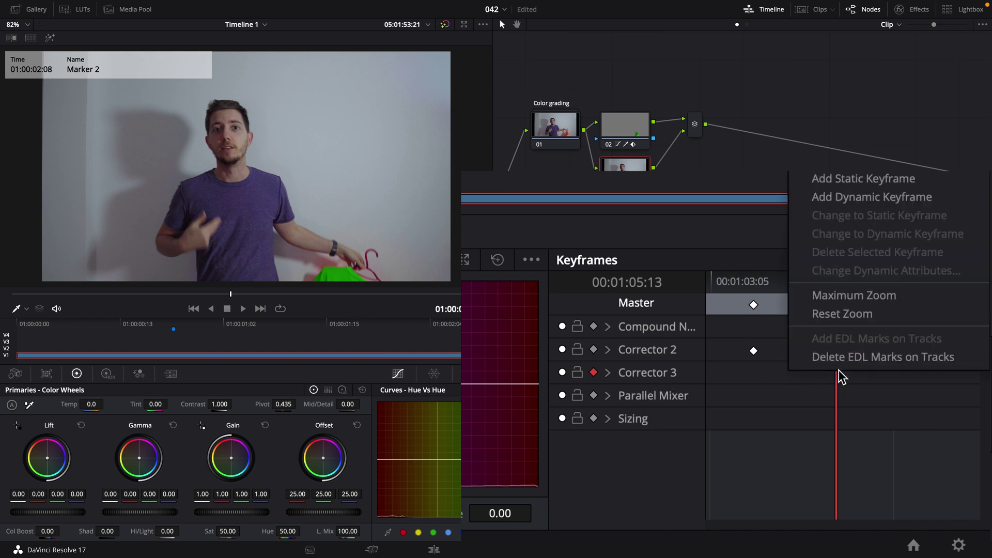
left_click(856, 206)
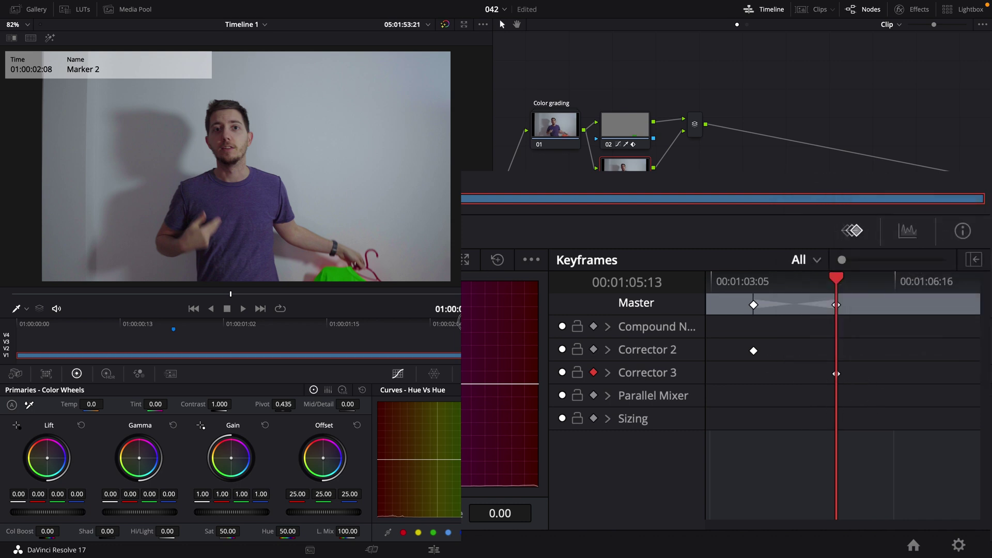
key("space")
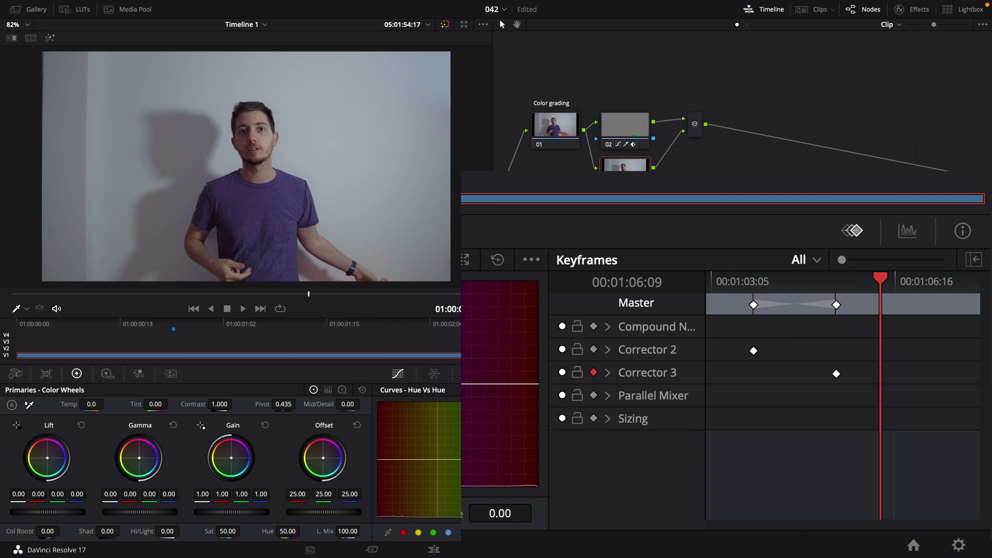
key("space")
right_click(867, 372)
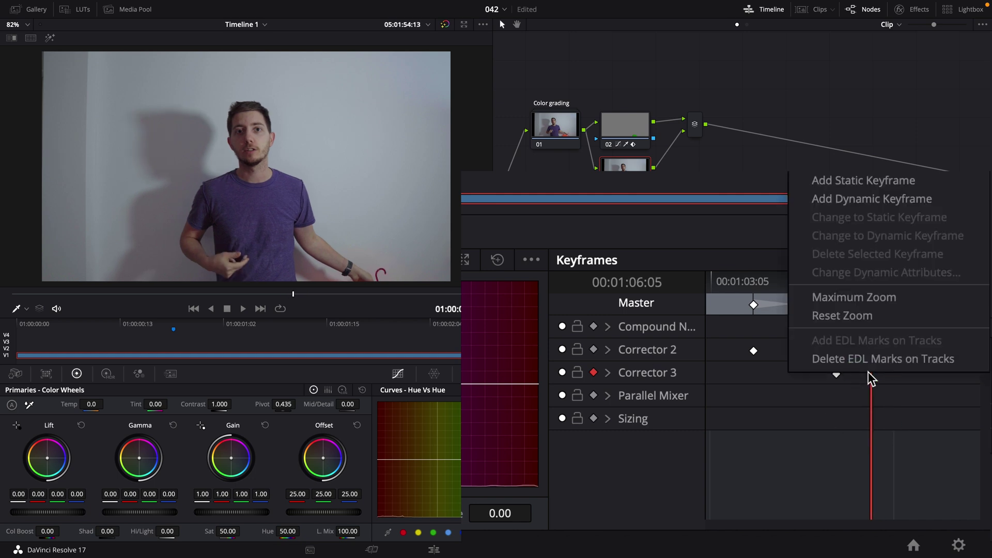
left_click(858, 200)
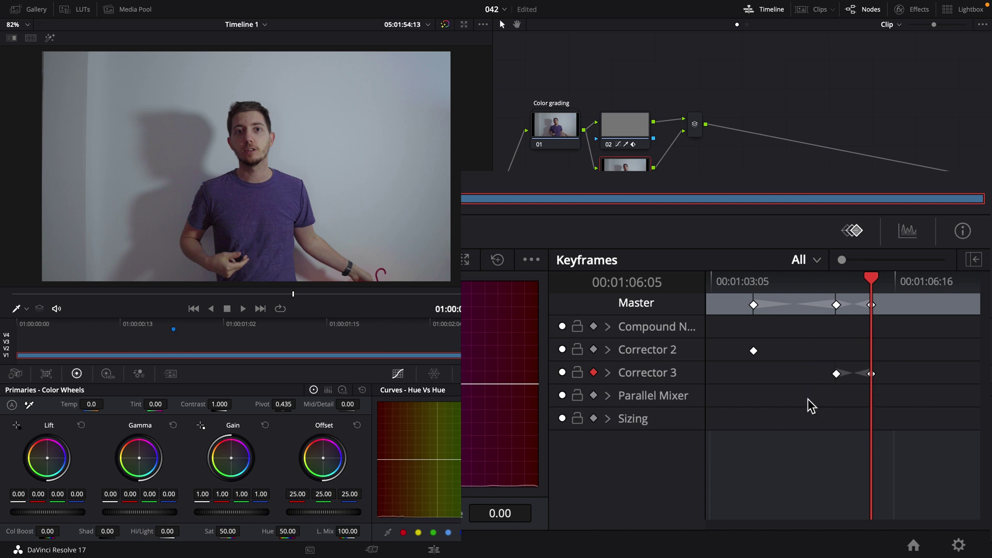
left_click(471, 373)
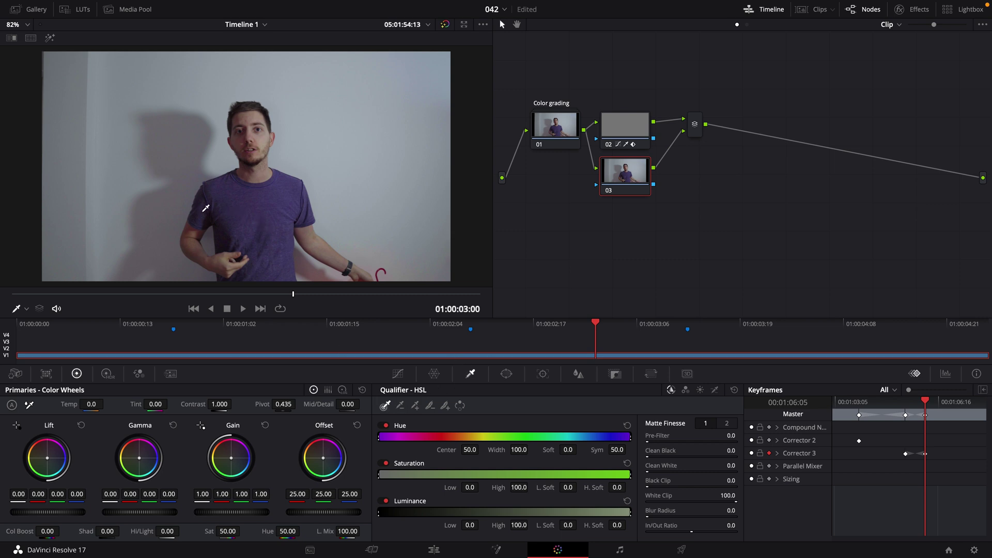
Sample the purple shirt on node 03, show the highlight matte, and widen saturation to 1.3–7.8
mouse_move(205, 209)
left_mouse_down()
mouse_move(287, 199)
mouse_move(265, 266)
mouse_move(283, 260)
left_mouse_up()
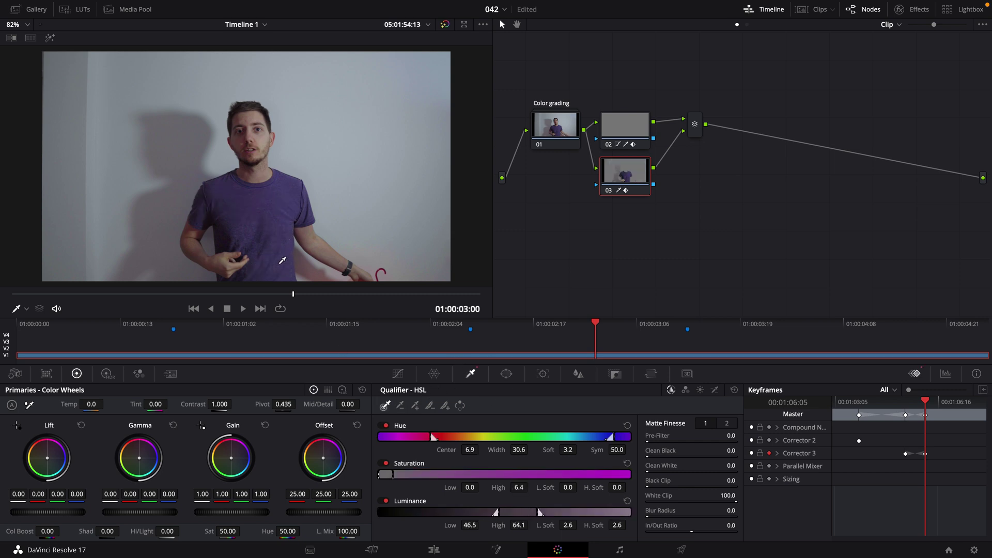
left_click(50, 38)
left_click_drag(385, 473, 389, 473)
left_click_drag(648, 457, 668, 456)
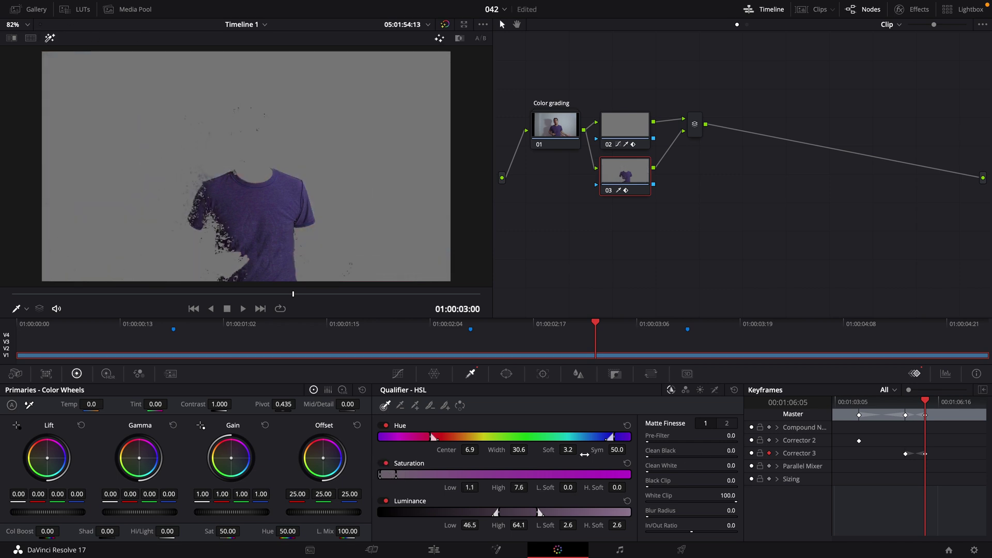
left_click_drag(389, 474, 390, 474)
Set luminance 45.1–58.6, Clean Black 7.1, Clean White 31.8, add missed shirt areas, then hide the highlight
left_click_drag(495, 512, 492, 512)
left_click_drag(540, 511, 526, 512)
left_click_drag(646, 457, 655, 471)
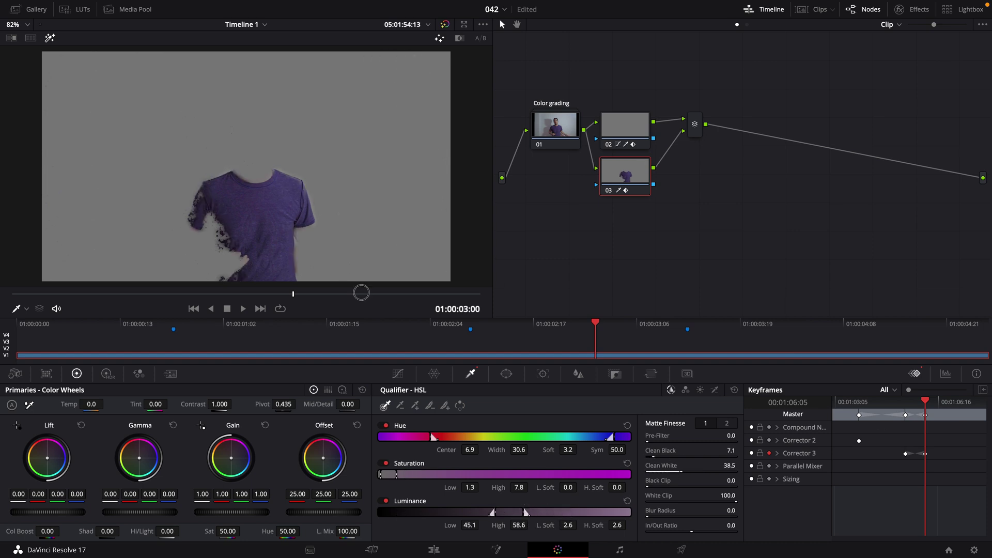
left_click_drag(610, 437, 608, 438)
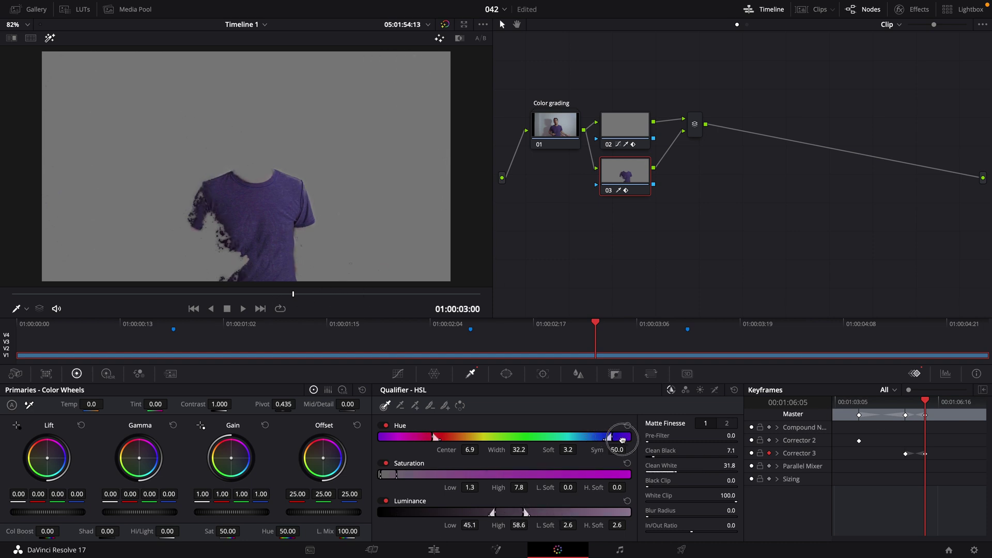
left_click(445, 405)
left_click(309, 186)
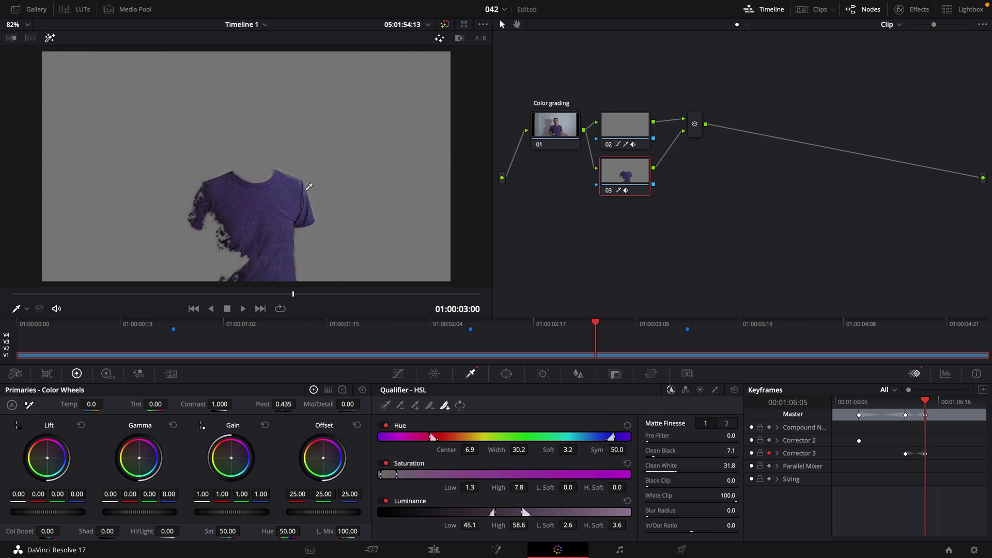
left_click(224, 232)
key("shift+h")
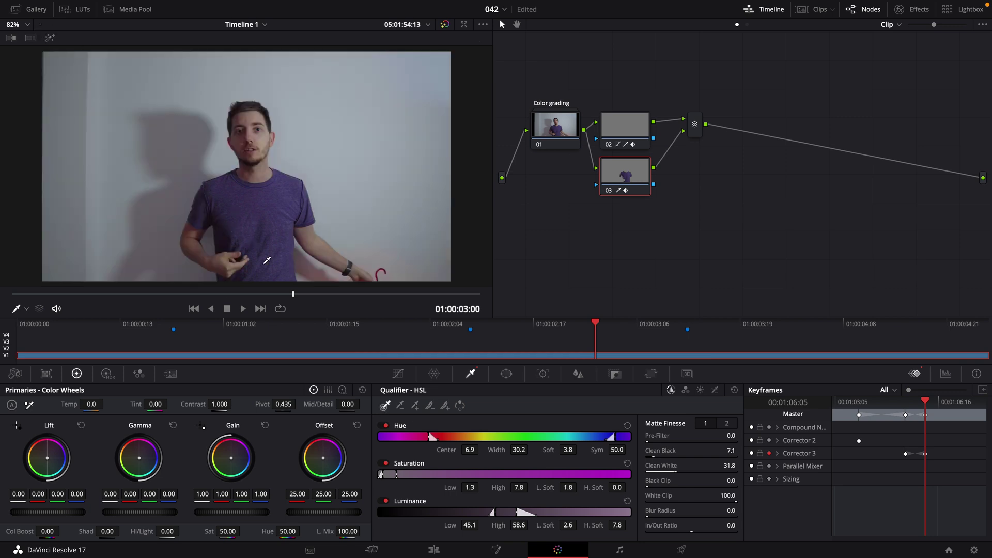
Discard a trial Hue vs Hue change and push node 03's Offset to 10.25/28.11/34.03, previewing the blue fade
left_click(398, 373)
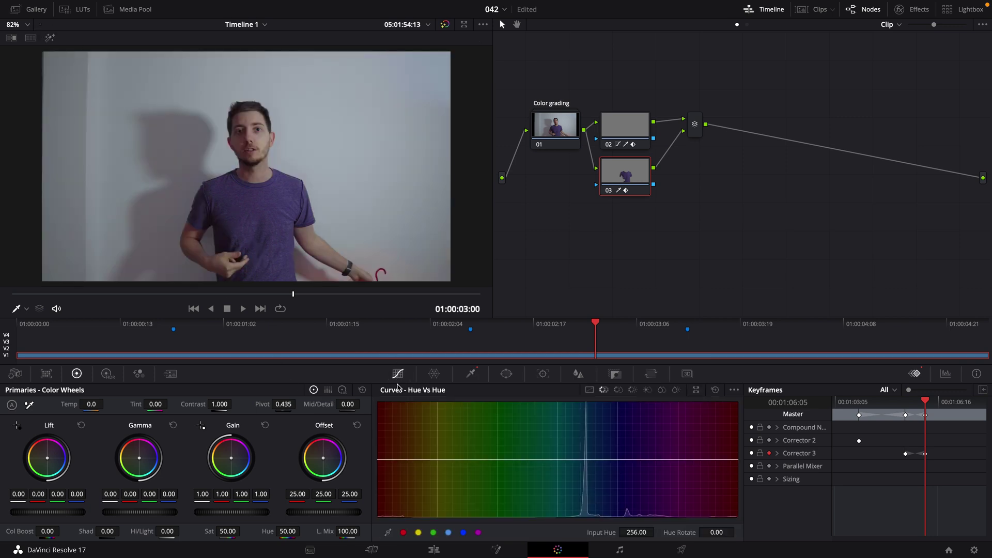
left_click_drag(639, 434, 625, 372)
left_click(948, 325)
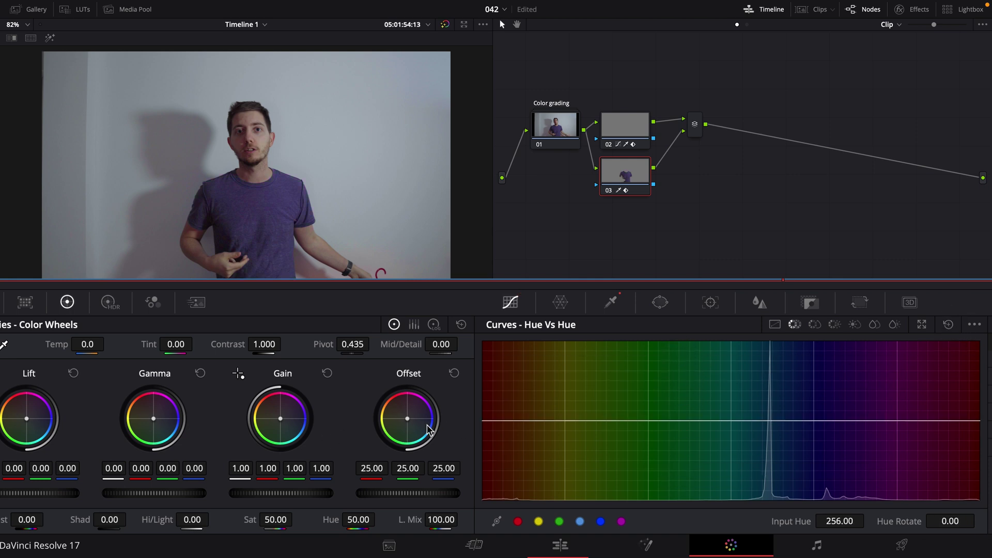
left_click_drag(406, 421, 442, 467)
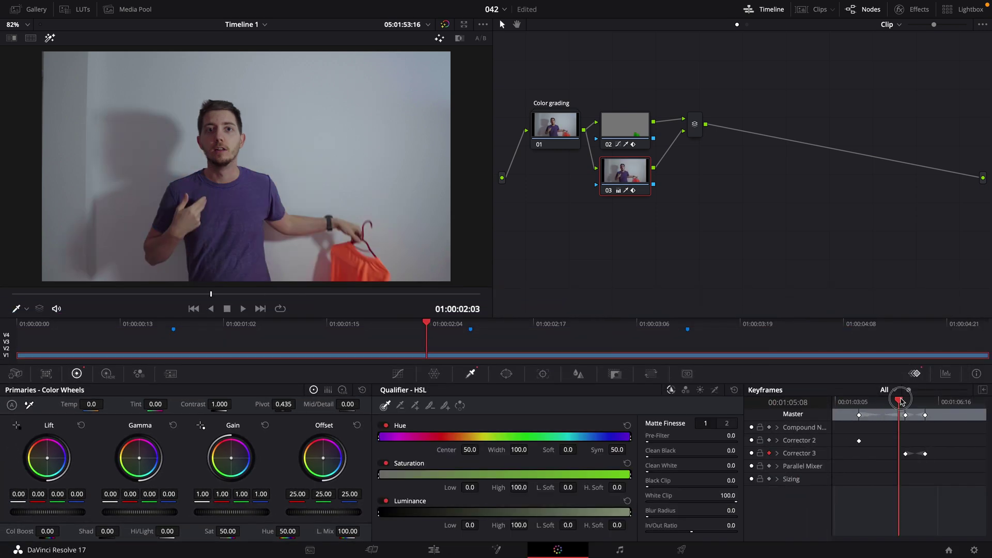
mouse_move(901, 401)
left_mouse_down()
mouse_move(927, 400)
mouse_move(909, 402)
mouse_move(919, 401)
left_mouse_up()
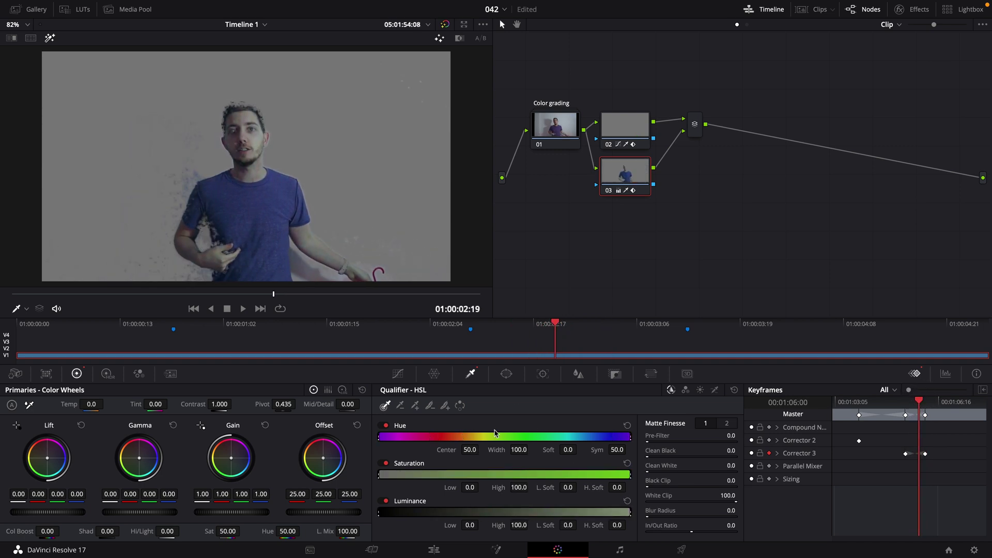
Turn off Qualifier keyframing on Corrector 3, delete its two Qualifier keyframes, and collapse the track group
left_click(778, 454)
scroll(780, 457, "down", 2)
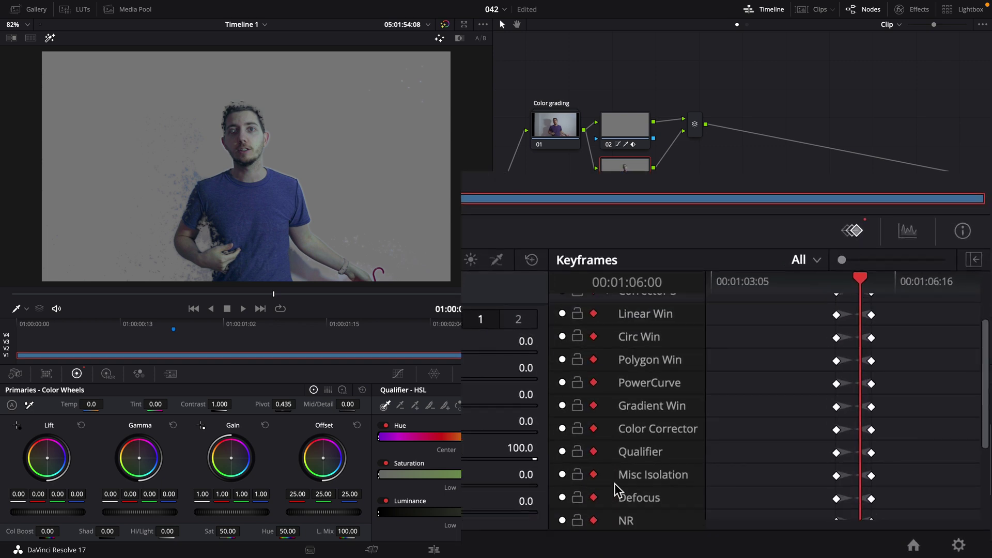
scroll(626, 439, "down", 1)
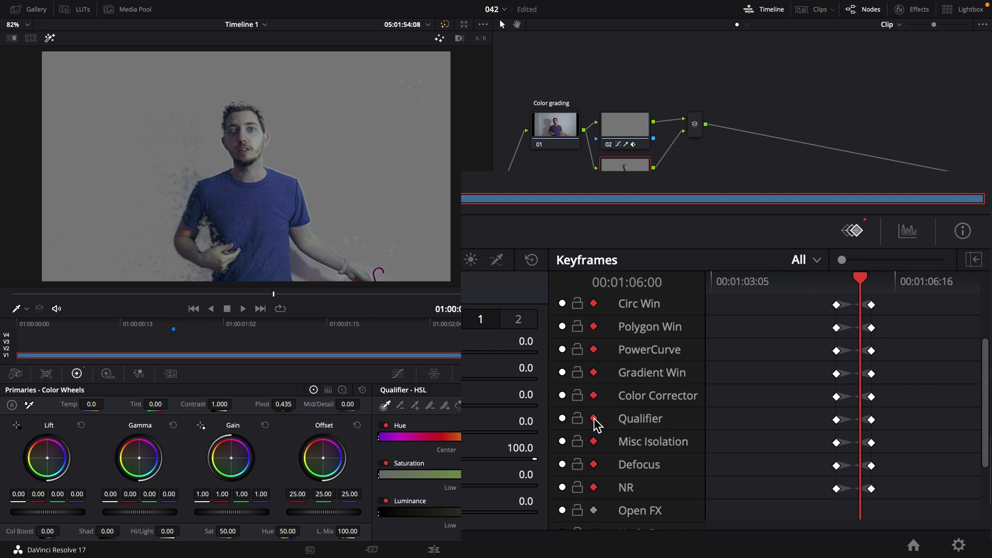
left_click(594, 418)
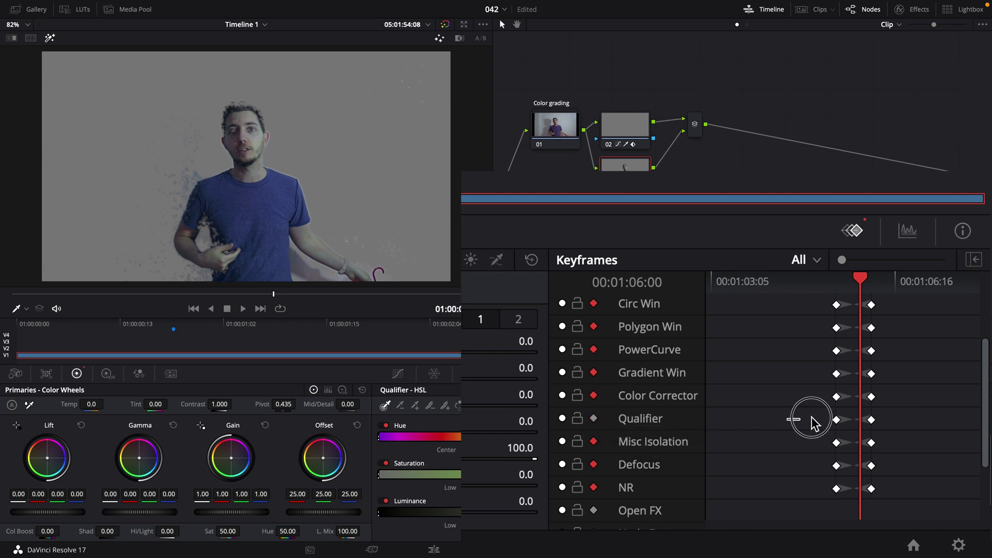
left_click_drag(811, 420, 891, 420)
key("Delete")
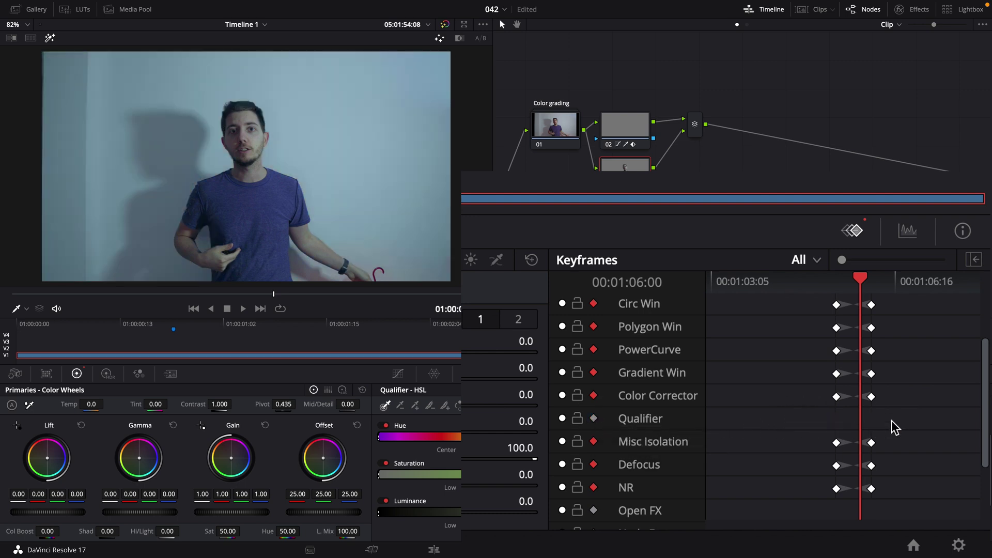
scroll(781, 401, "up", 3)
scroll(781, 402, "up", 2)
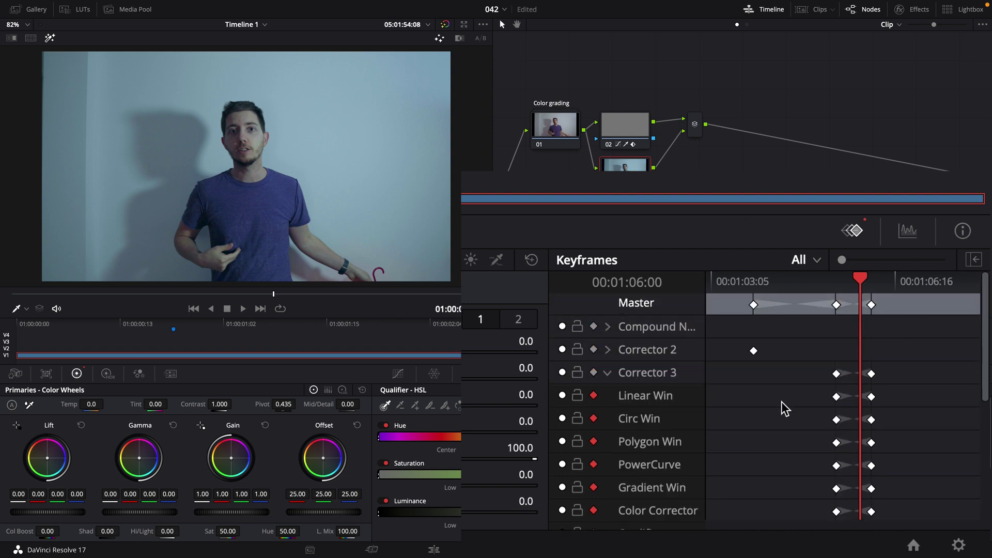
left_click(608, 373)
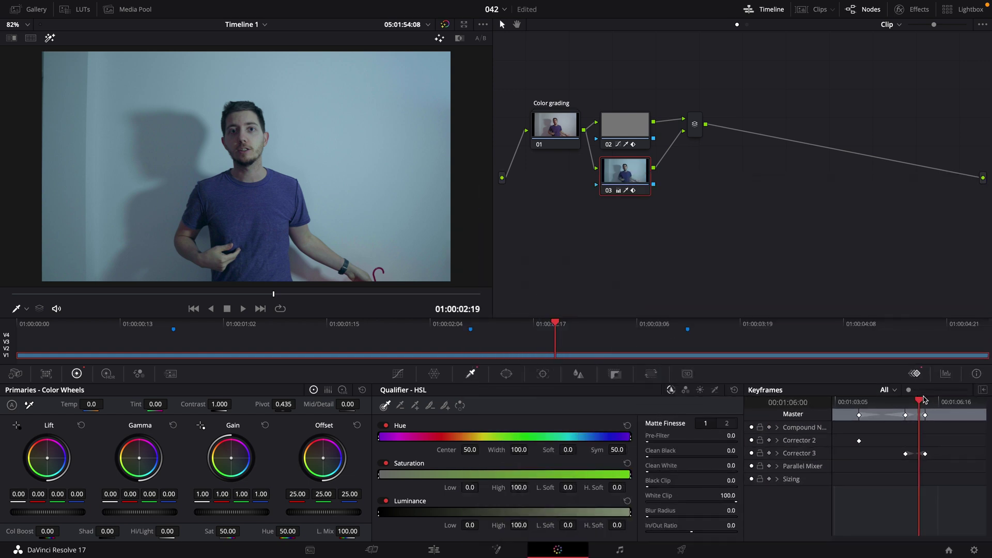
At 01:00:03:00, resample the blue shirt on node 03, widen hue, and set luminance to 47.6–59.5
left_click_drag(921, 403, 928, 403)
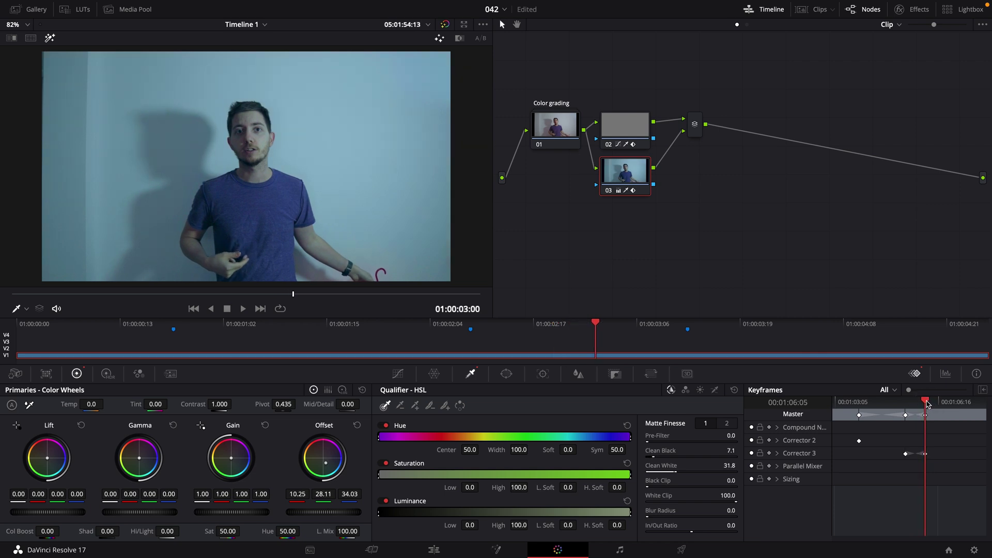
left_click(778, 454)
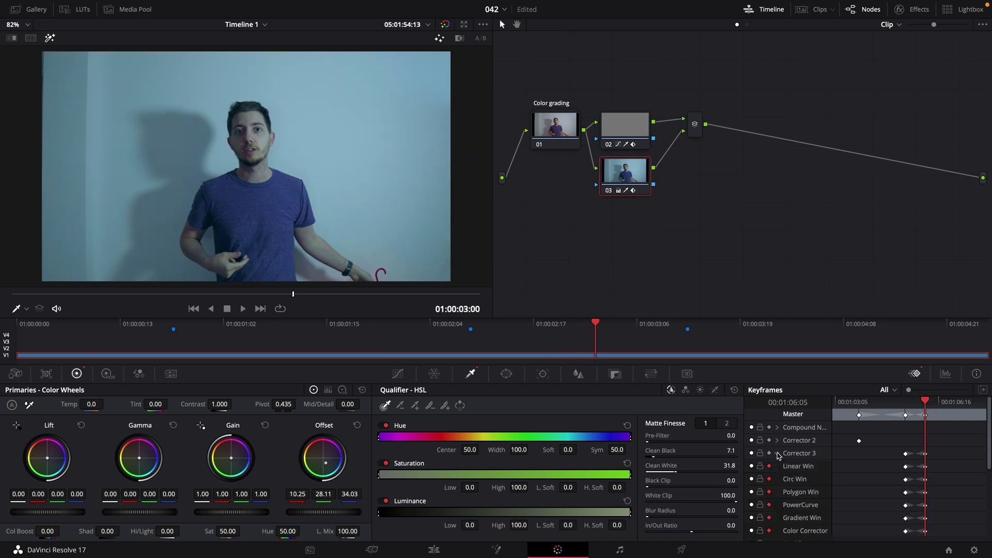
scroll(774, 478, "down", 3)
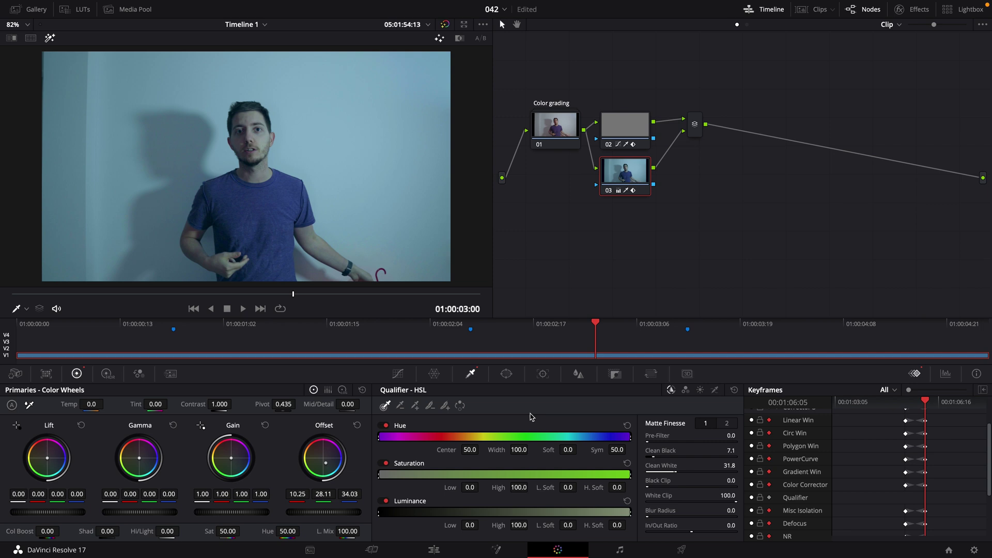
left_click(253, 272)
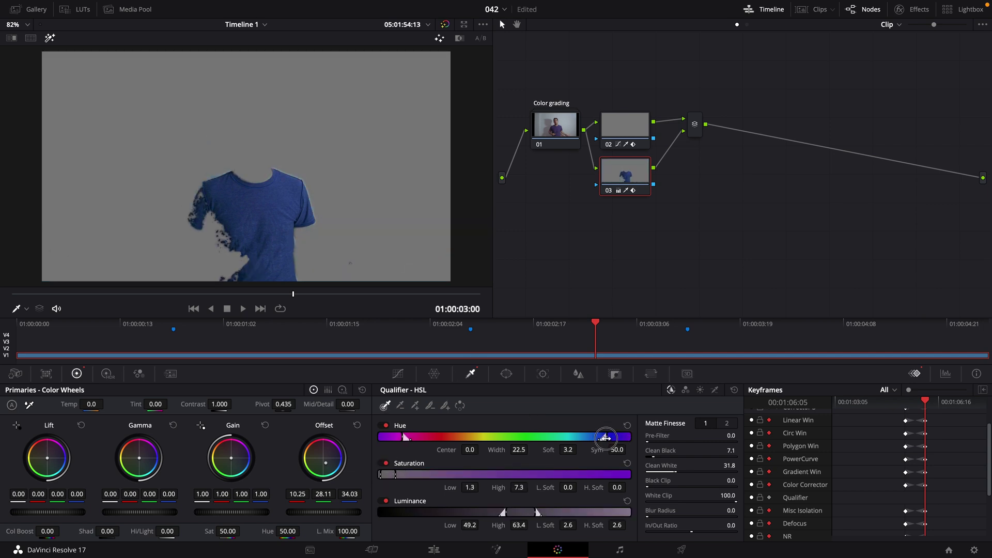
left_click_drag(606, 438, 598, 436)
left_click_drag(537, 512, 526, 512)
left_click(49, 37)
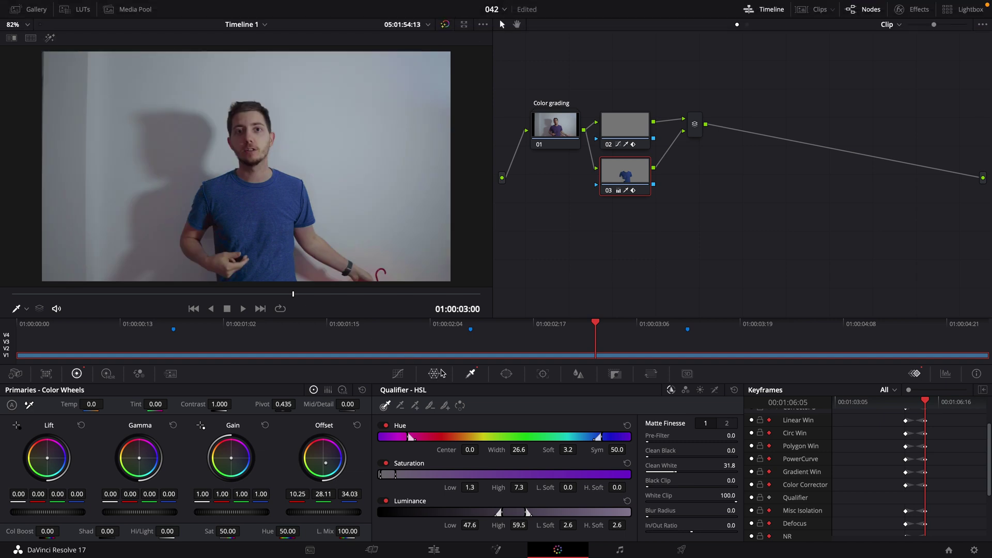
left_click_drag(445, 325, 702, 330)
With the layer mixer selected, play the clip from the start to review the orange-to-green-to-blue grade
left_click(694, 125)
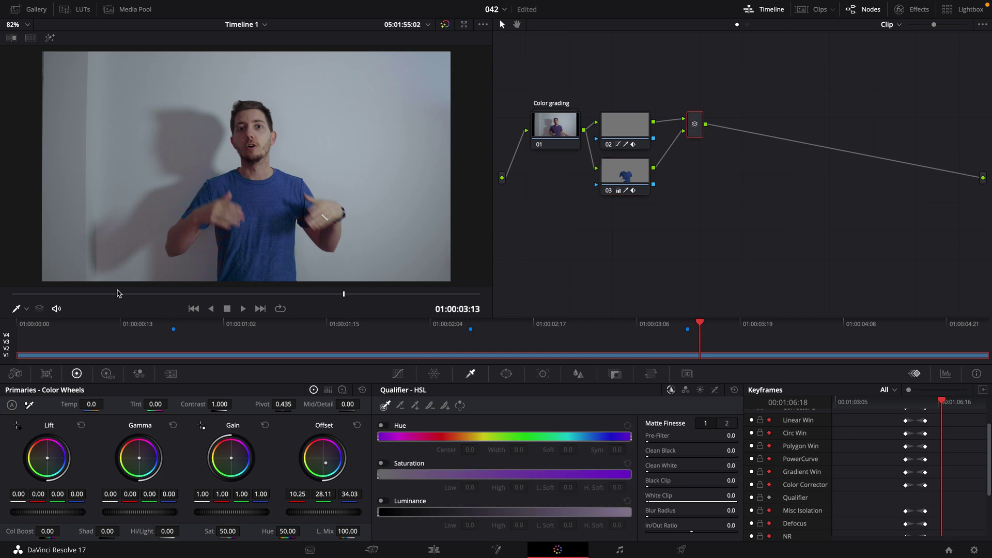
left_click(25, 294)
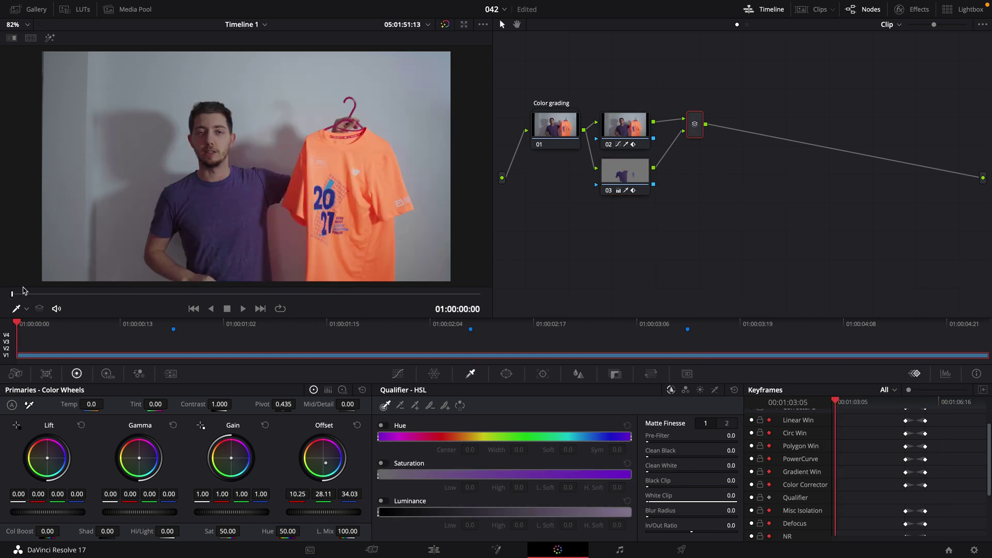
key("space")
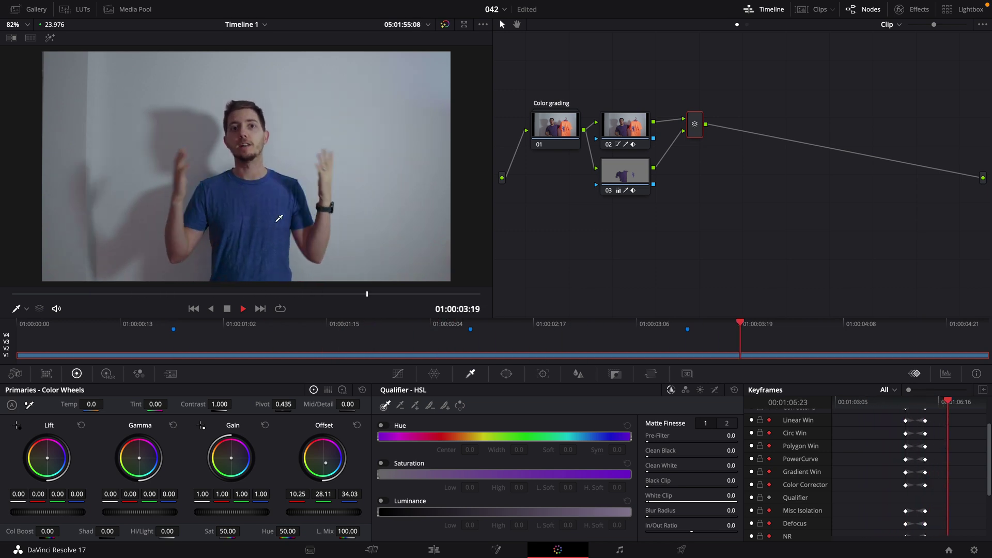
key("space")
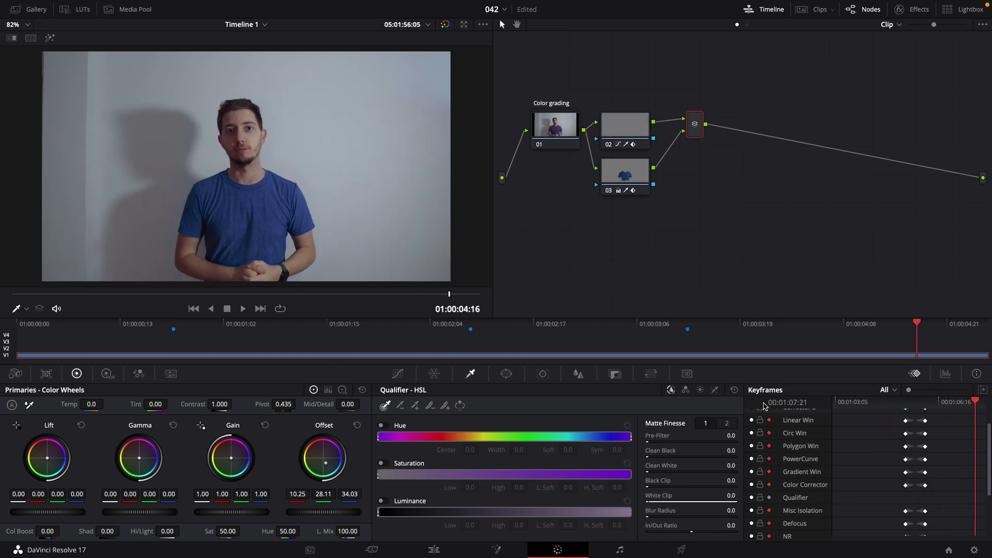
Collapse Corrector 3's keyframe tracks and bring up the layer mixer's node context menu
scroll(780, 428, "up", 3)
left_click(778, 453)
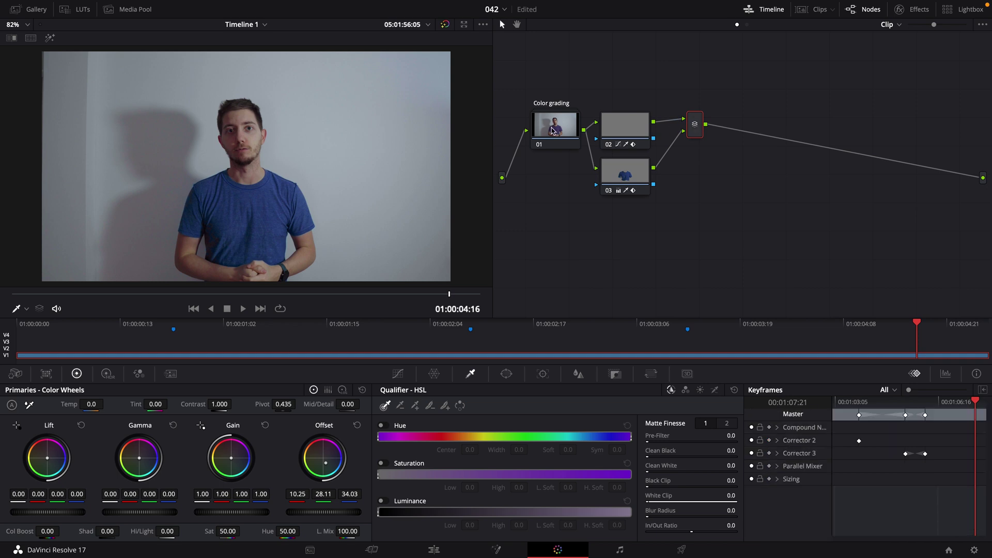
right_click(696, 127)
Add serial node 05 after the Parallel Mixer and jump to Marker 3 at 01:00:03:11
mouse_move(746, 134)
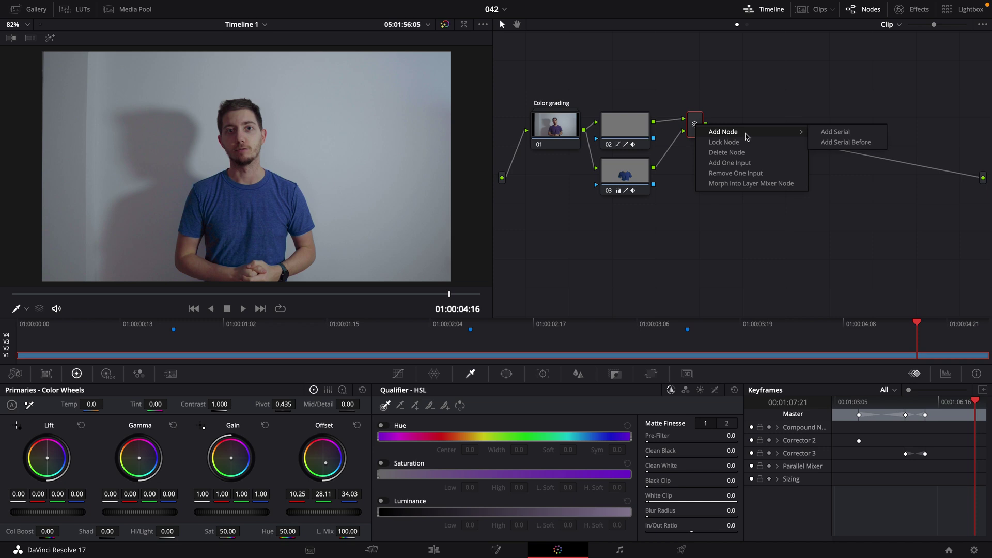
left_click(825, 132)
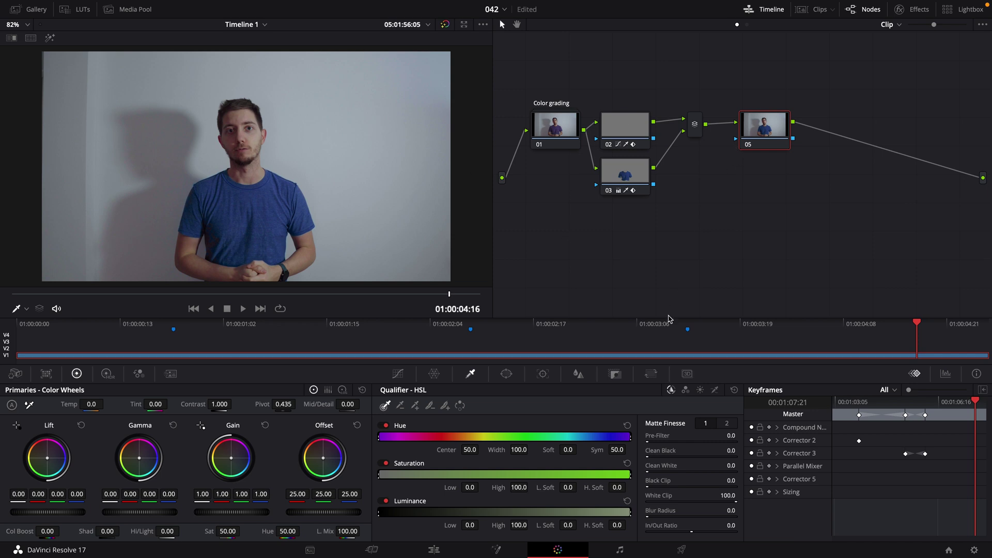
left_click(687, 330)
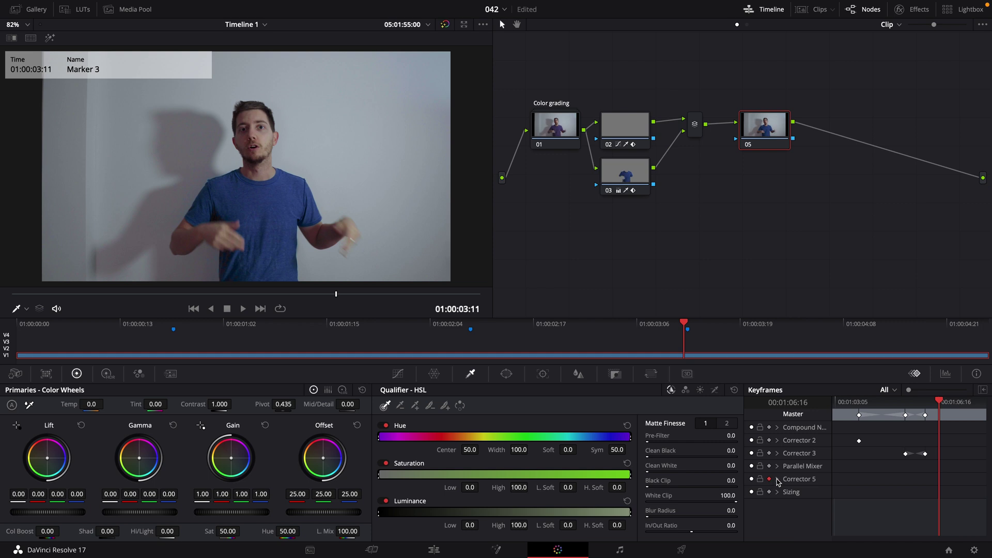
Add a dynamic keyframe to node 05 at Marker 3
left_click(777, 480)
scroll(778, 489, "down", 1)
scroll(778, 490, "down", 1)
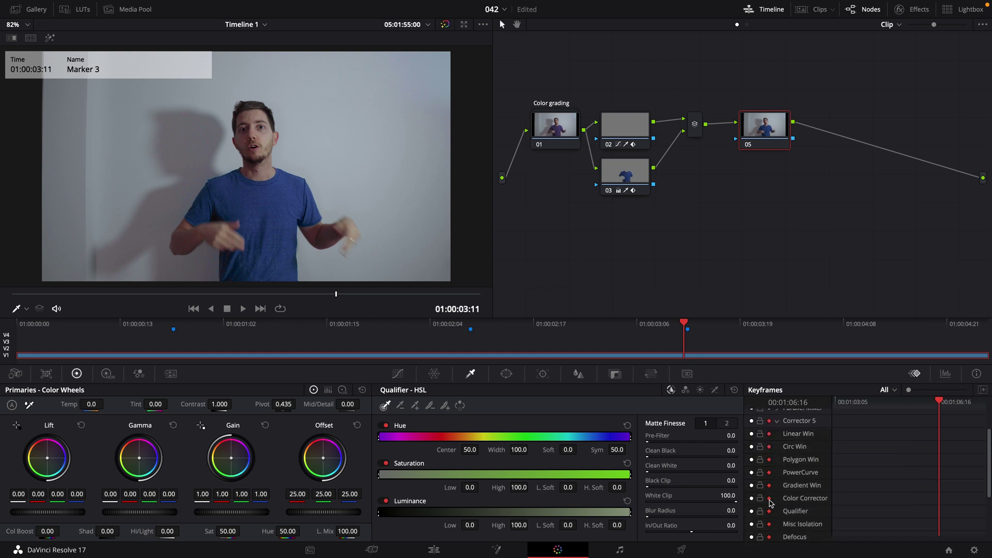
scroll(762, 444, "up", 2)
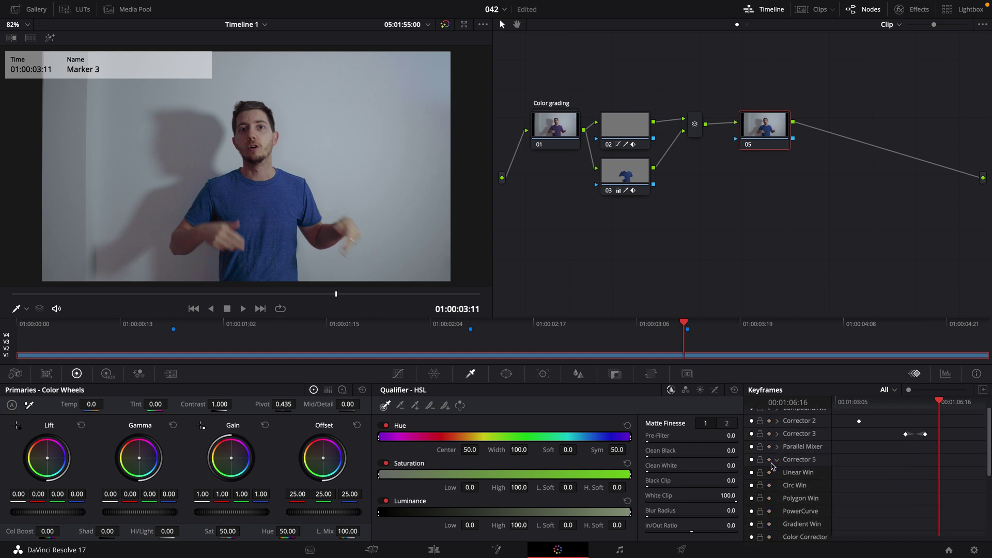
scroll(771, 475, "down", 2)
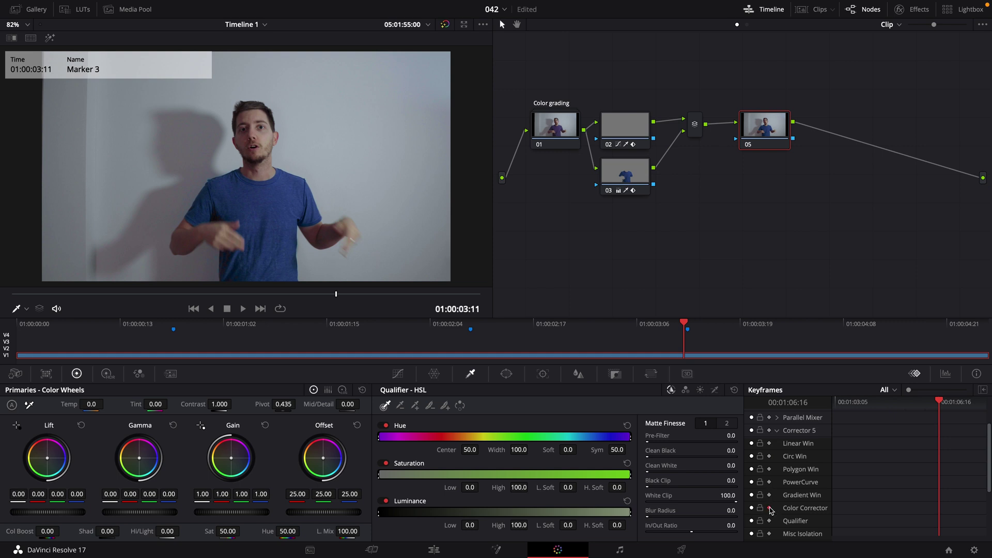
scroll(793, 469, "up", 3)
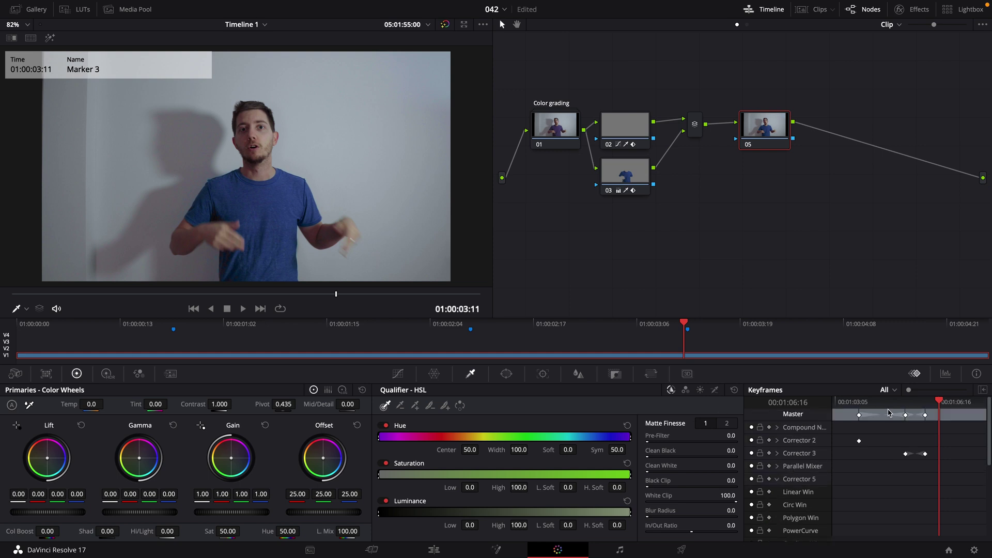
left_click(777, 479)
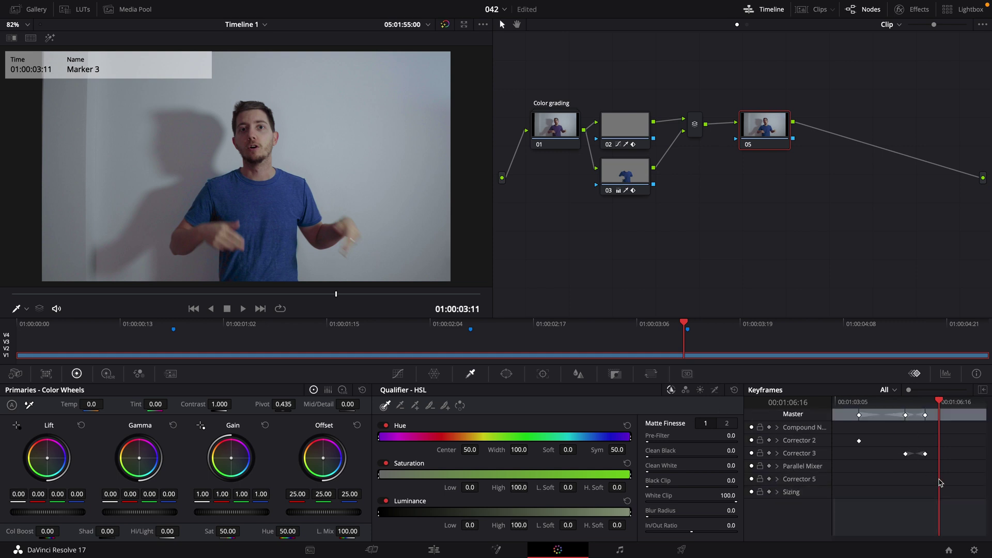
right_click(939, 482)
left_click(935, 385)
Add a second dynamic keyframe on node 05 at 01:00:04:16
left_click(971, 402)
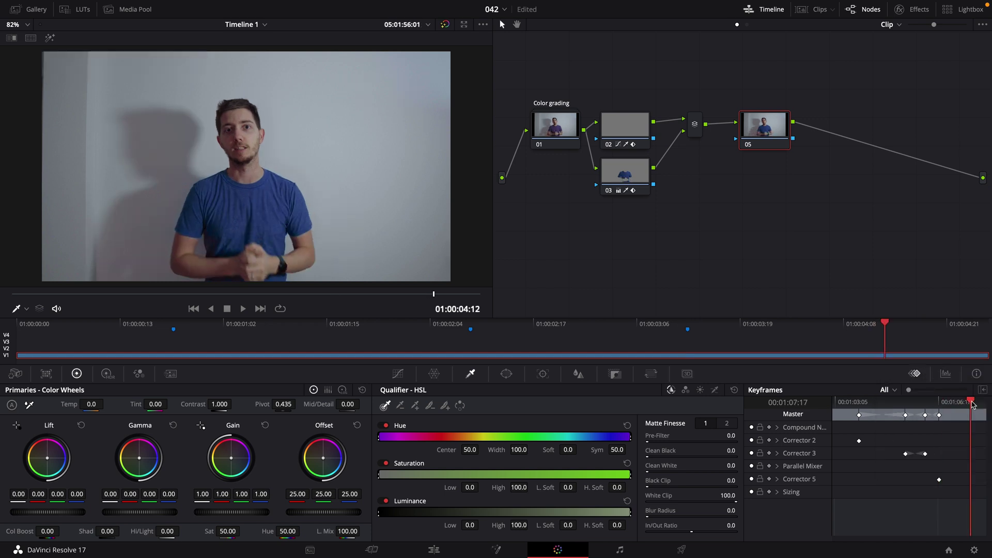
left_click_drag(892, 325, 984, 325)
right_click(880, 477)
left_click(904, 380)
Add a third dynamic keyframe at 01:00:05:00 and return the playhead to 01:00:04:16
right_click(983, 484)
left_click(934, 380)
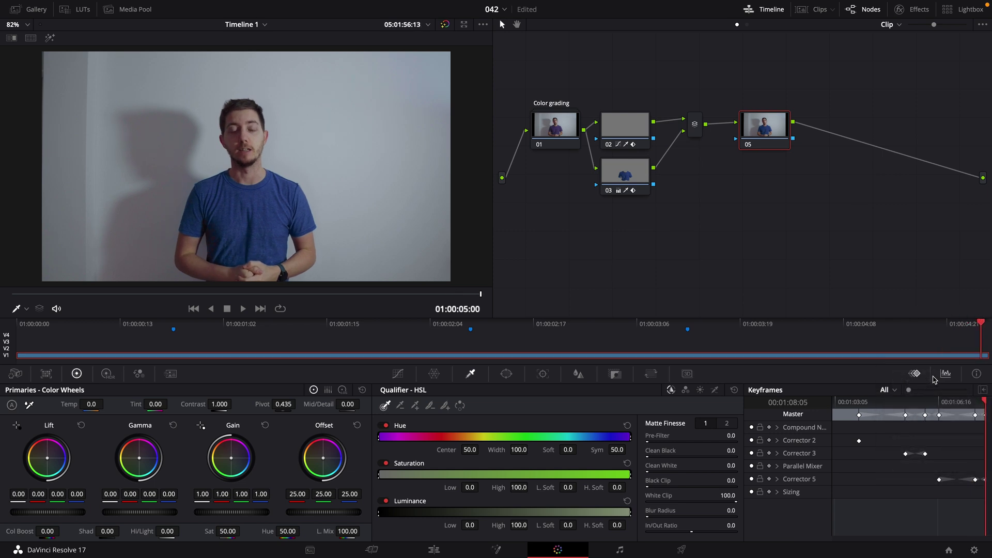
left_click(959, 326)
left_click(975, 402)
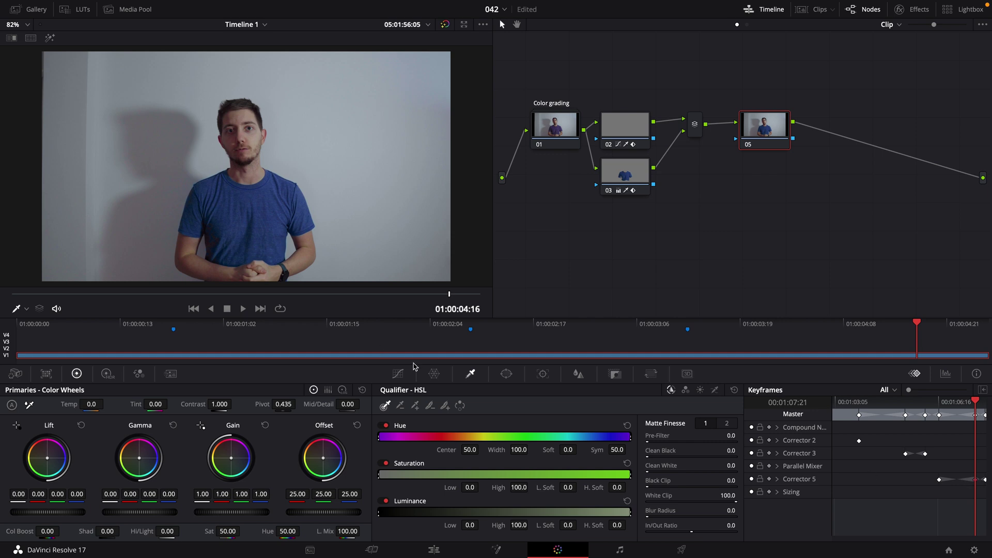
left_click(397, 374)
Rotate all hues by -140 on node 05's Hue vs Hue curve and scrub to confirm the red shirt
left_click_drag(506, 458, 509, 504)
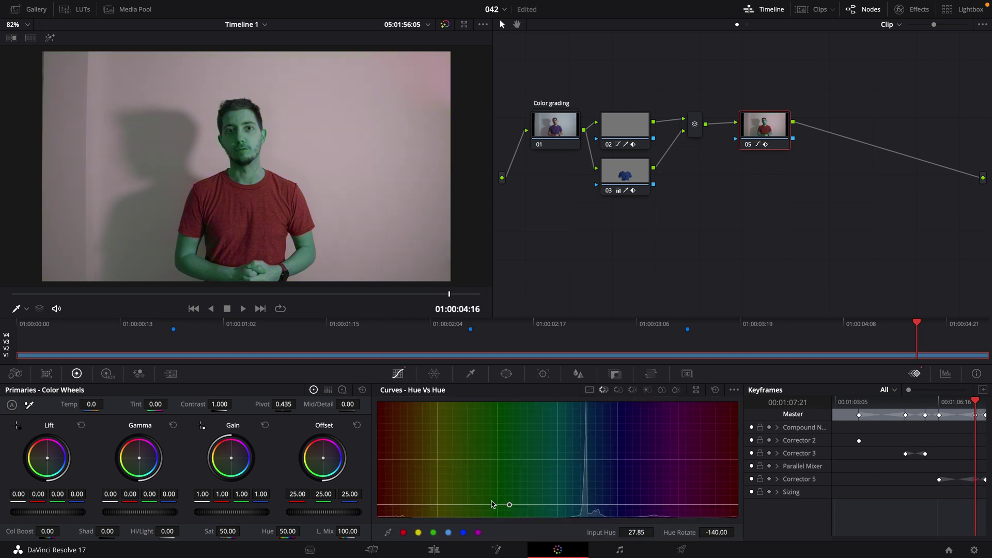
left_click_drag(697, 329, 988, 339)
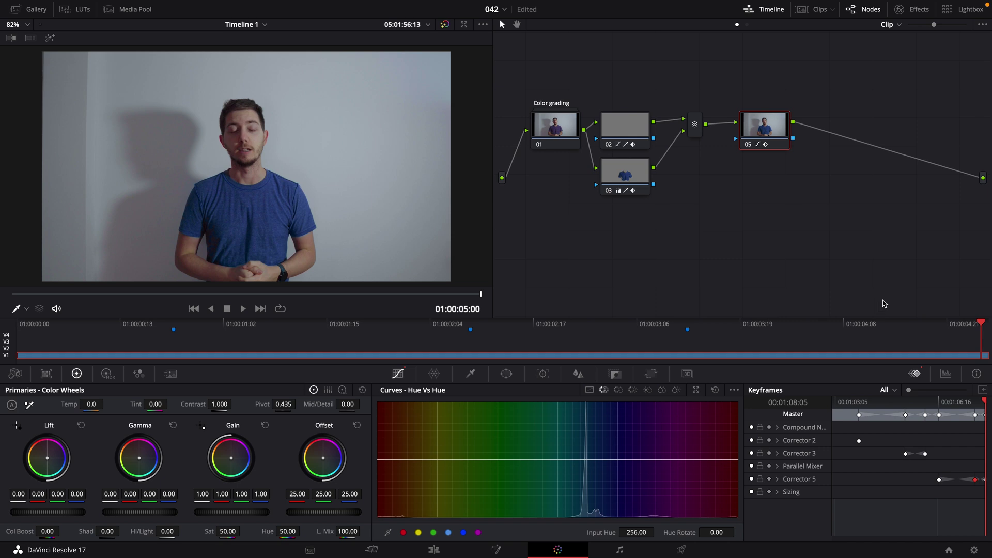
Keyframe node 03 at Marker 2 (01:00:03:08) and reset its Offset to 25.00
left_click(631, 185)
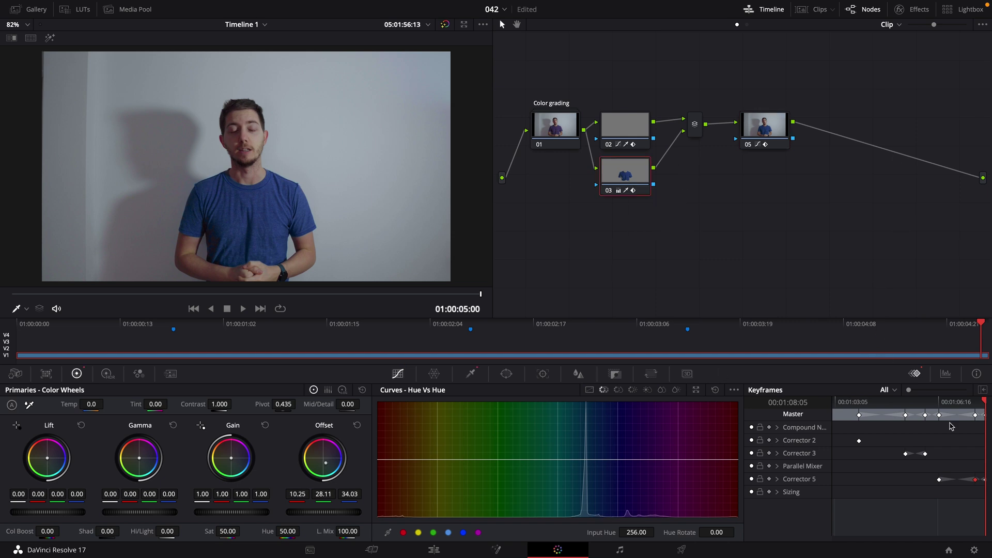
left_click(936, 401)
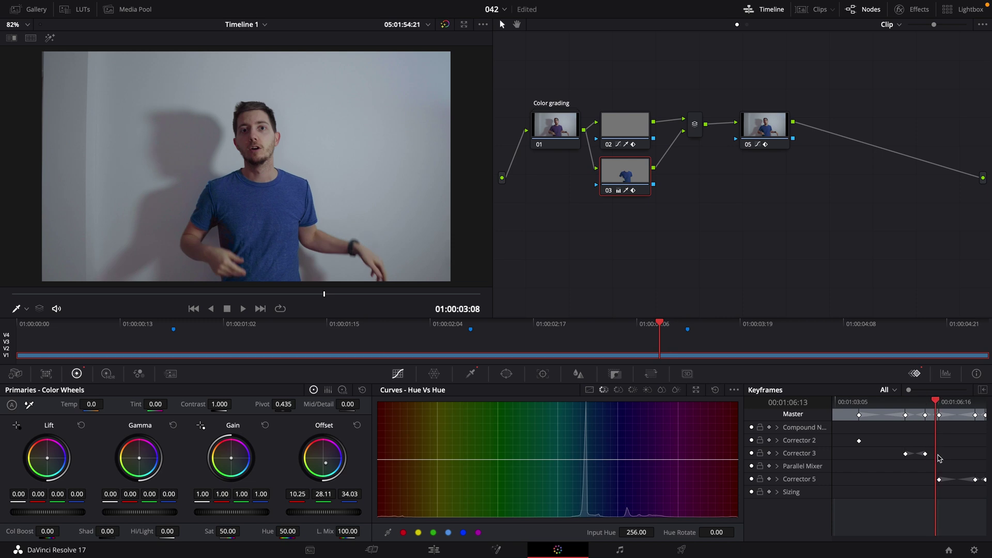
right_click(938, 458)
left_click(924, 361)
left_click(777, 452)
scroll(784, 479, "down", 1)
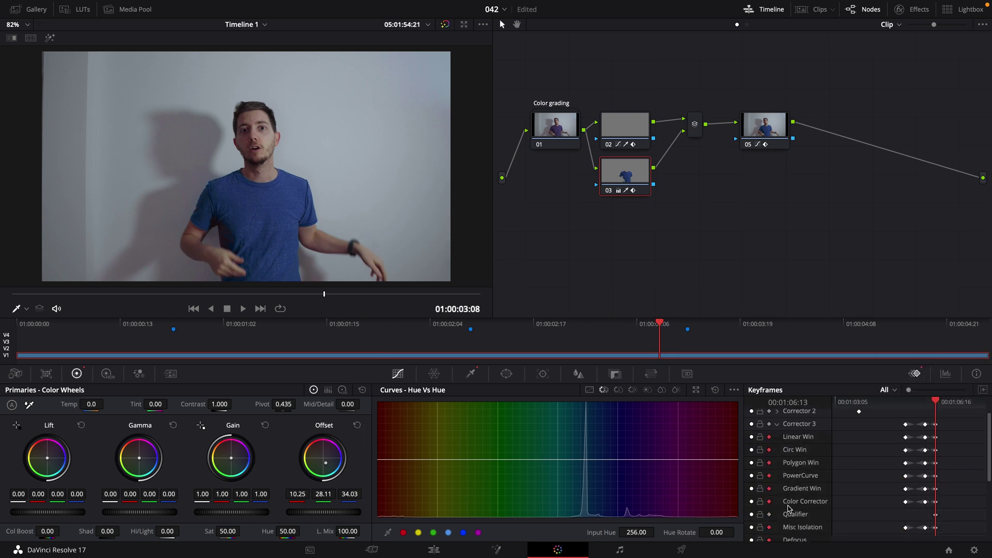
left_click(358, 426)
left_click(777, 424)
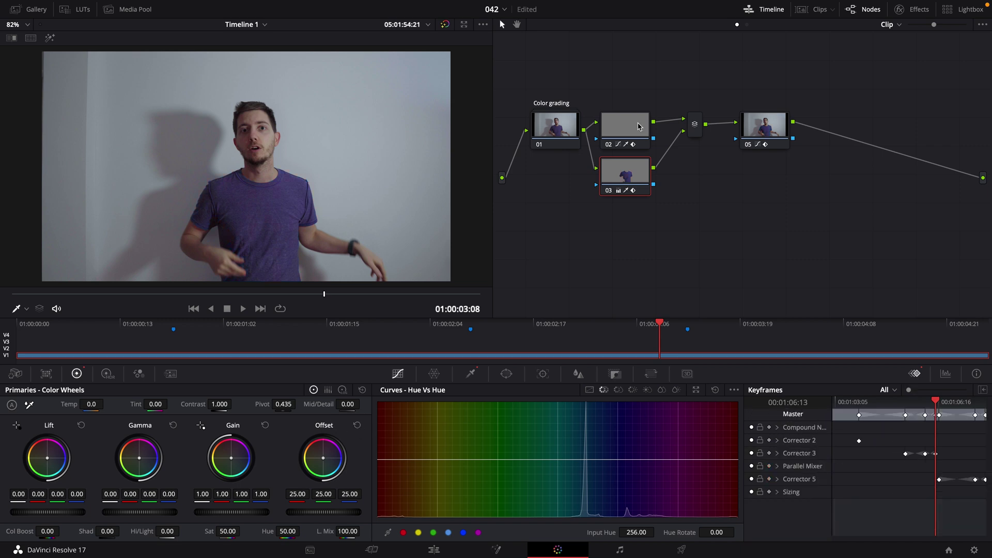
left_click(23, 295)
key("space")
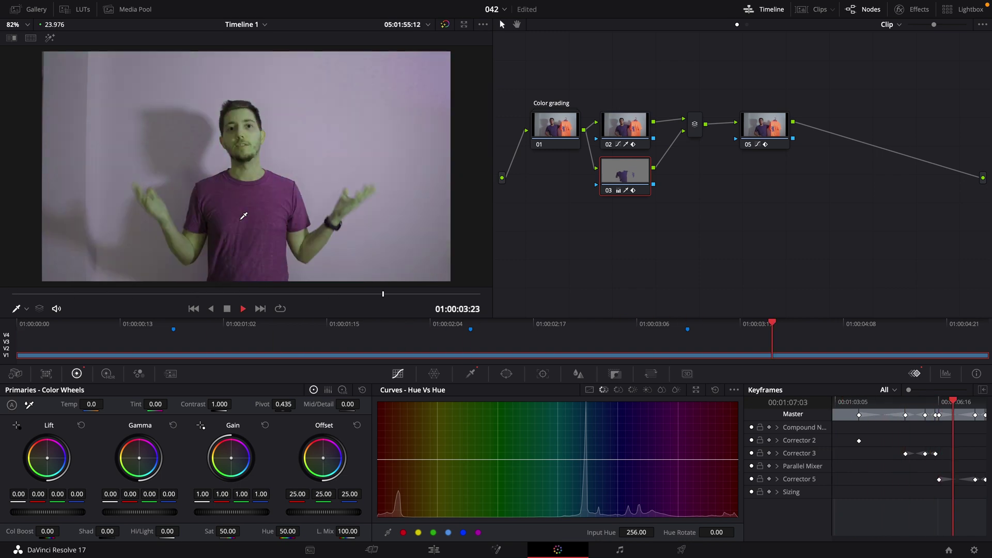
key("space")
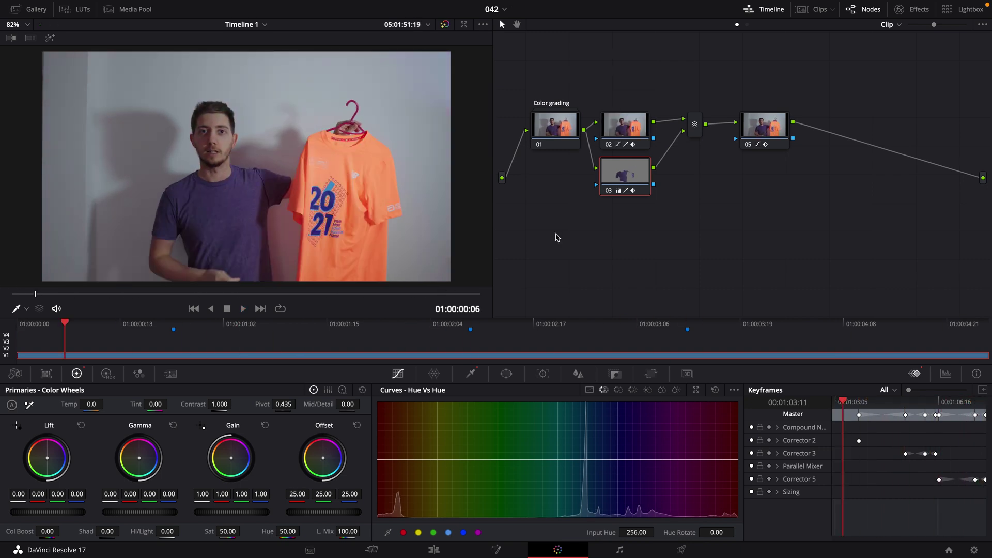